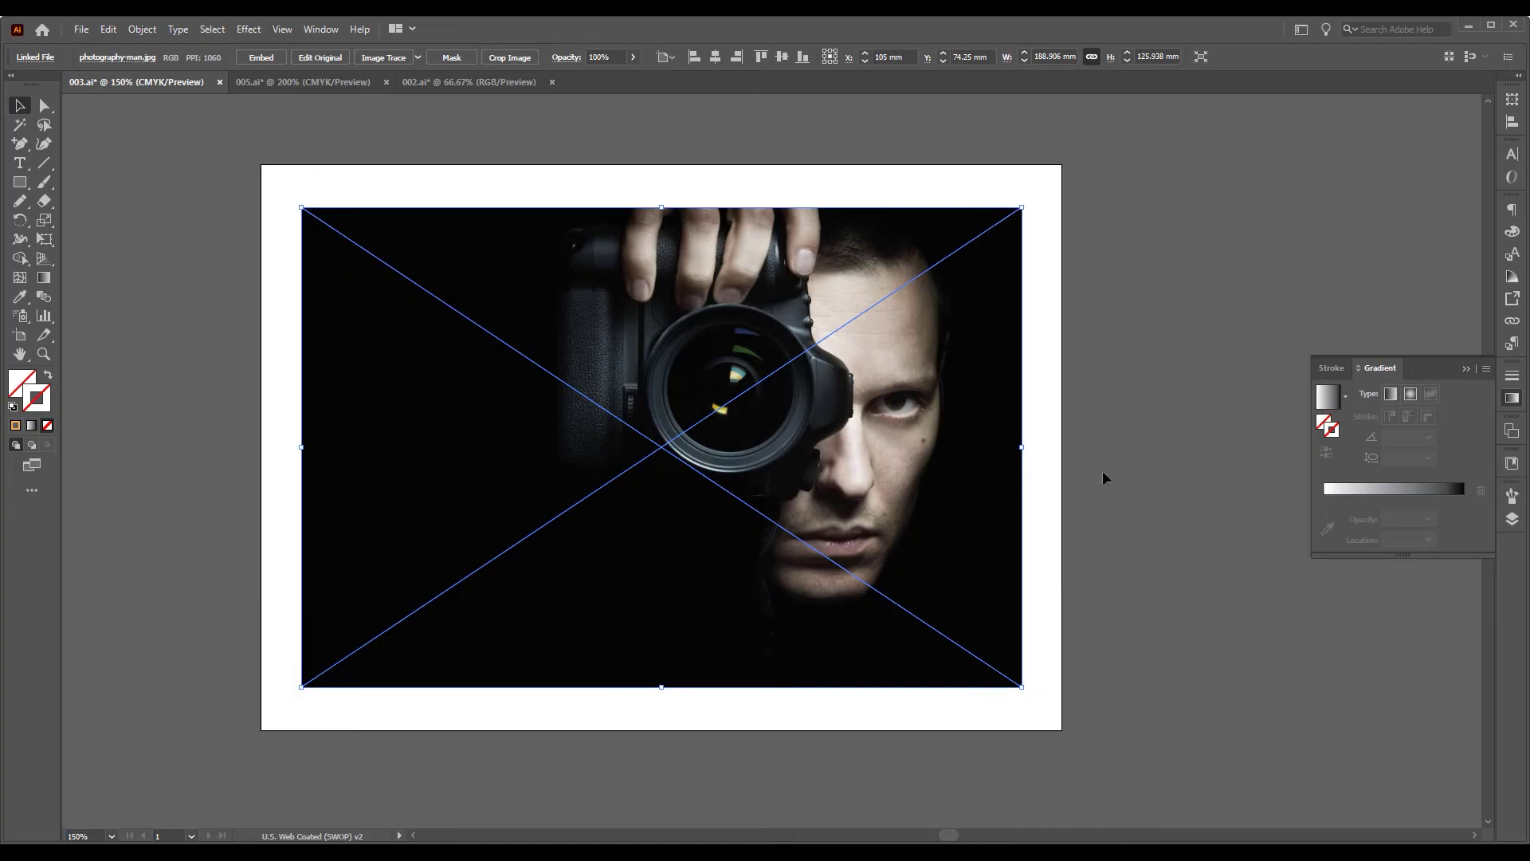
# Lock the placed photography-man.jpg photo so it can no longer be selected
pyautogui.scroll(1, 980, 466)
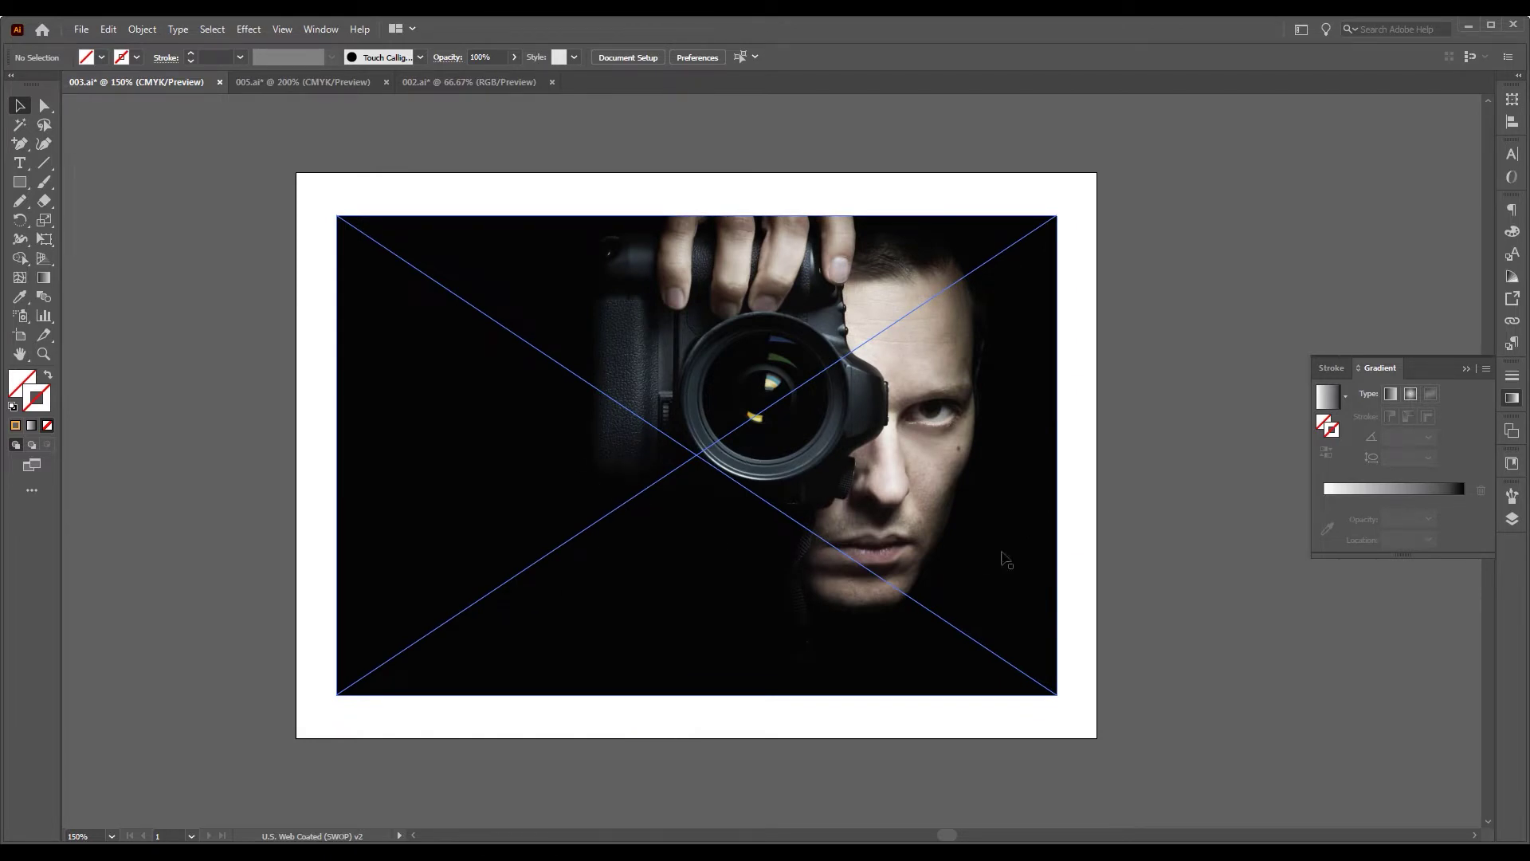
pyautogui.click(741, 435)
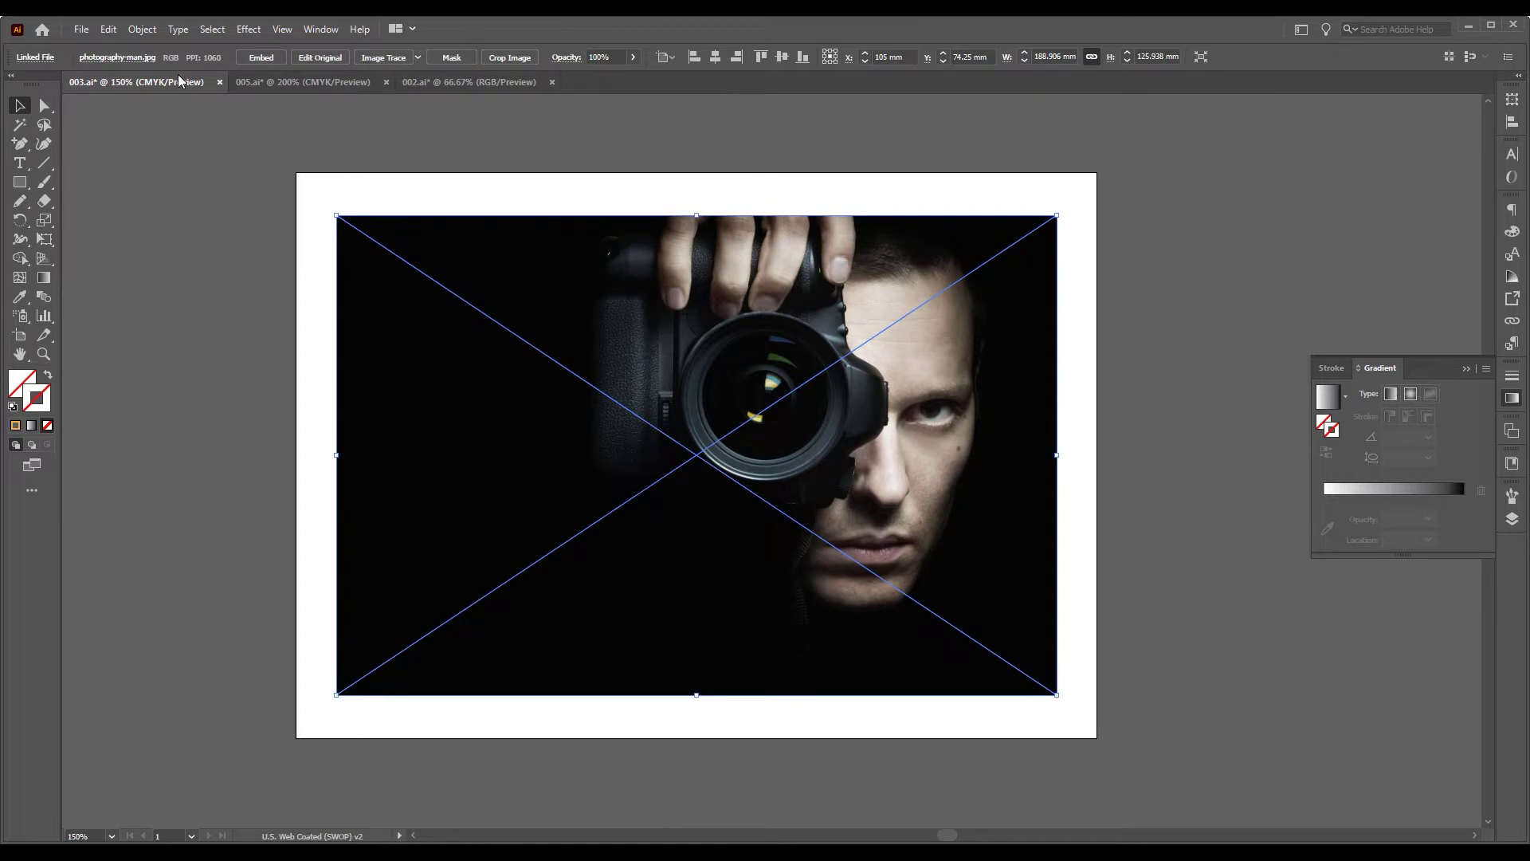
pyautogui.click(143, 30)
pyautogui.moveTo(179, 141)
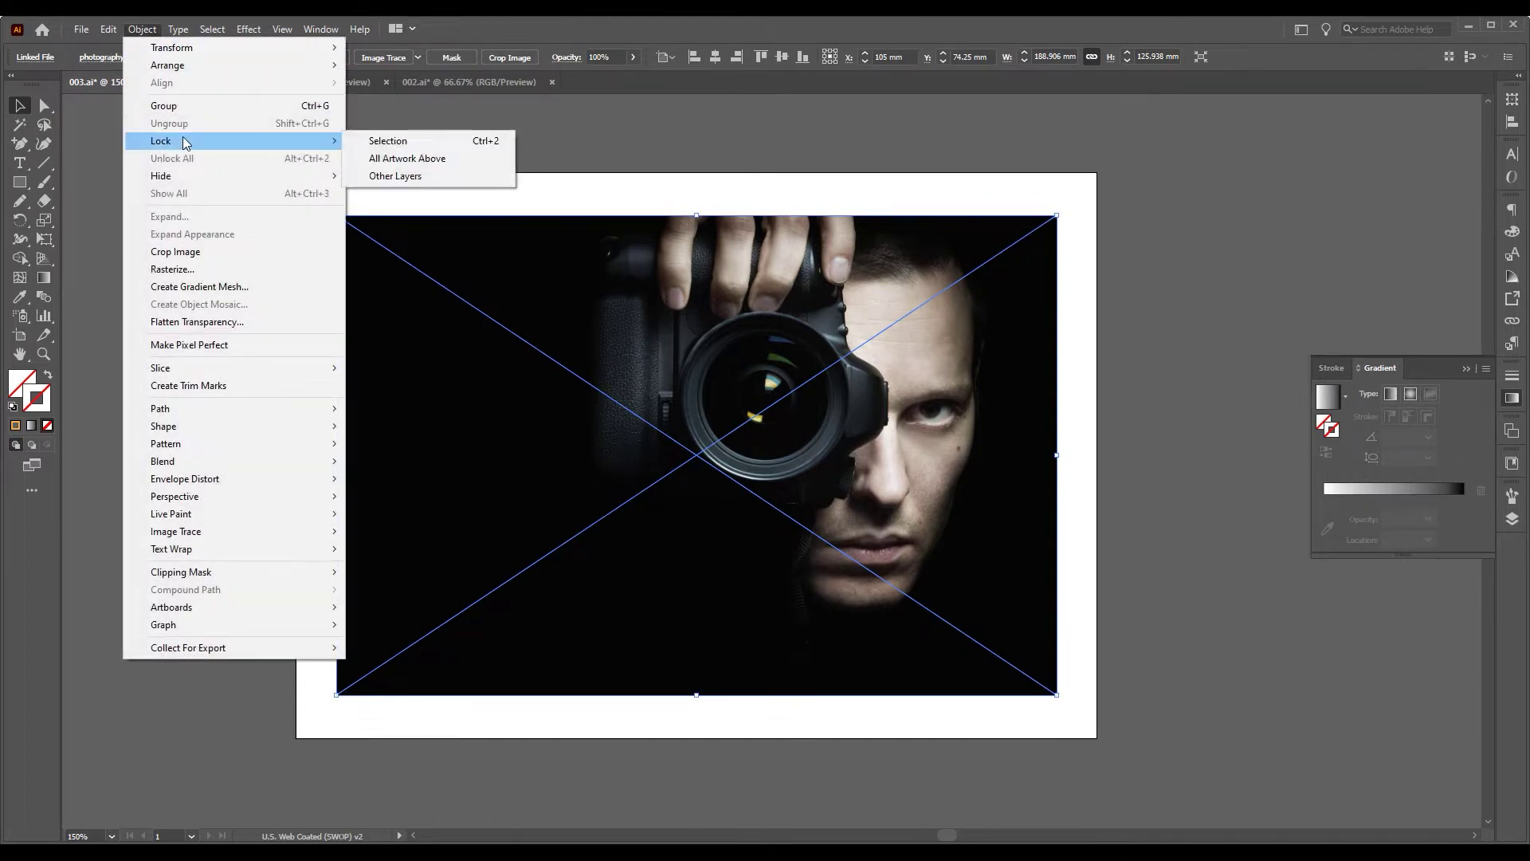
pyautogui.click(383, 145)
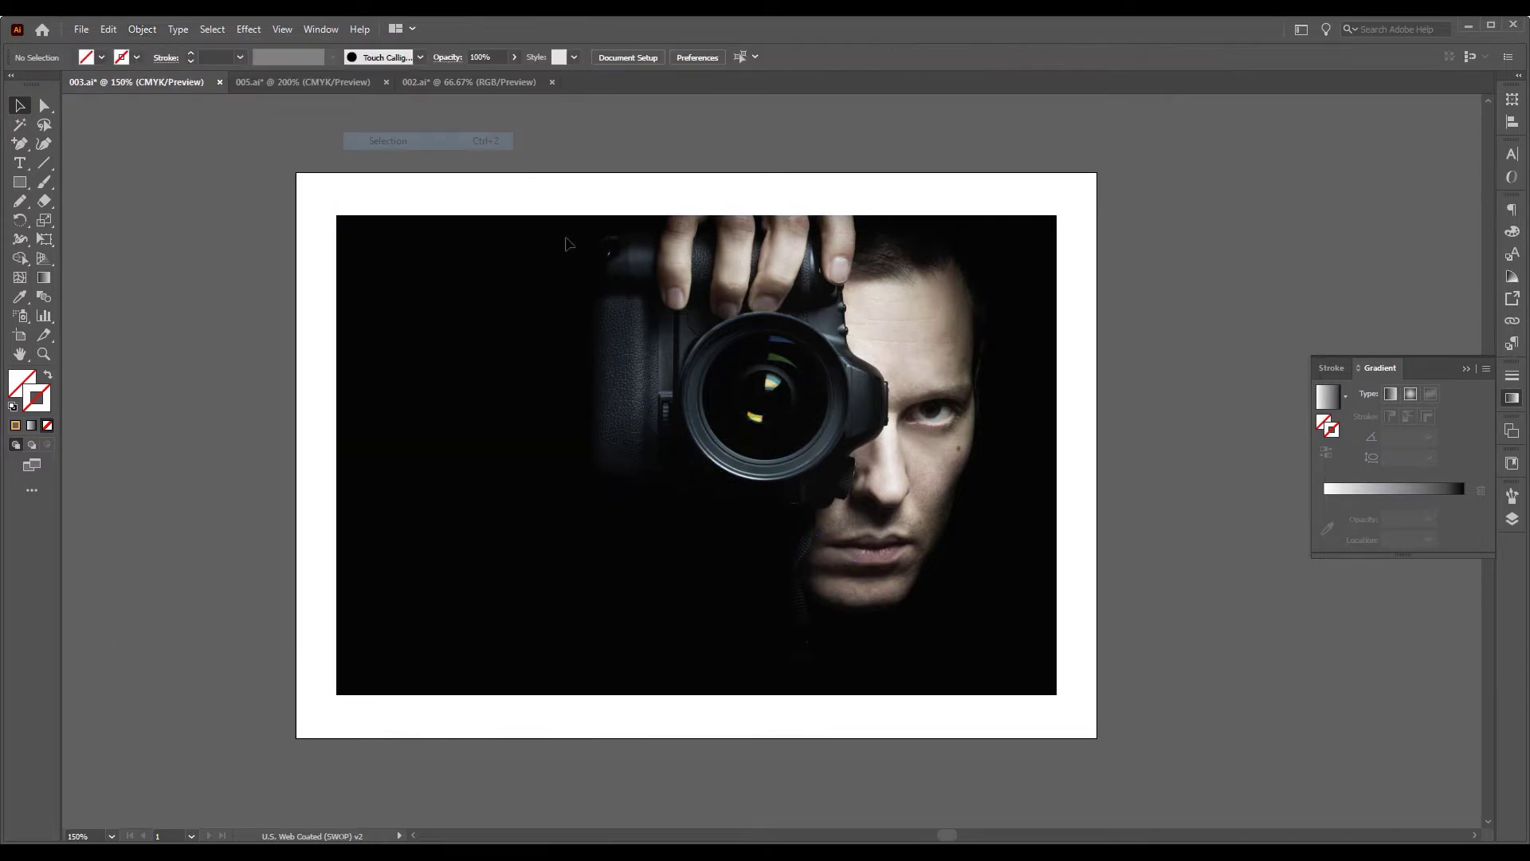
# Start a Montserrat ExtraBold text object left of the camera
pyautogui.click(20, 163)
pyautogui.click(714, 56)
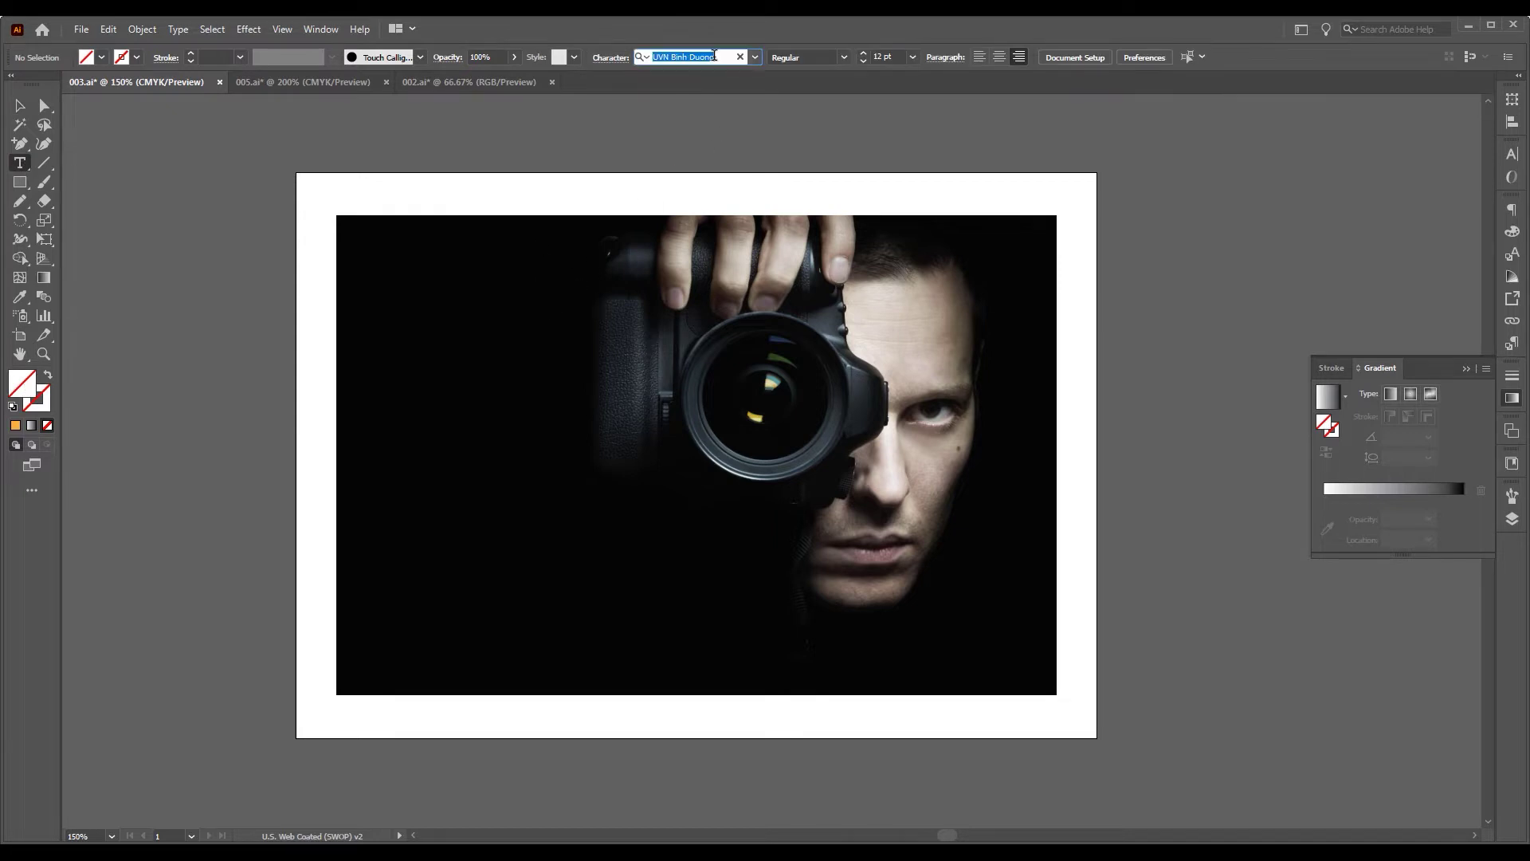
pyautogui.write('mon')
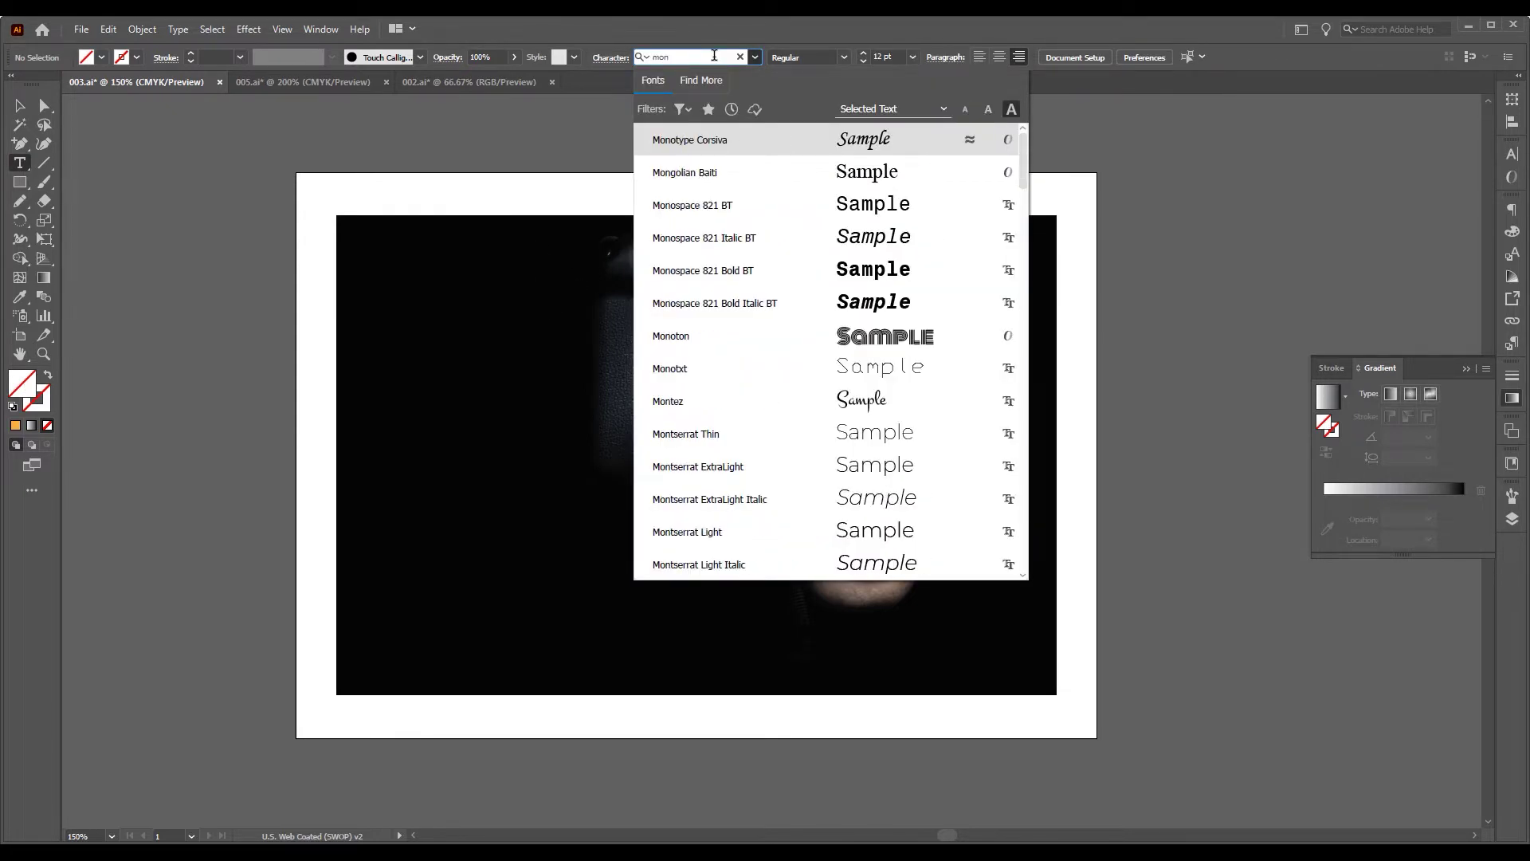
pyautogui.write('tserrat')
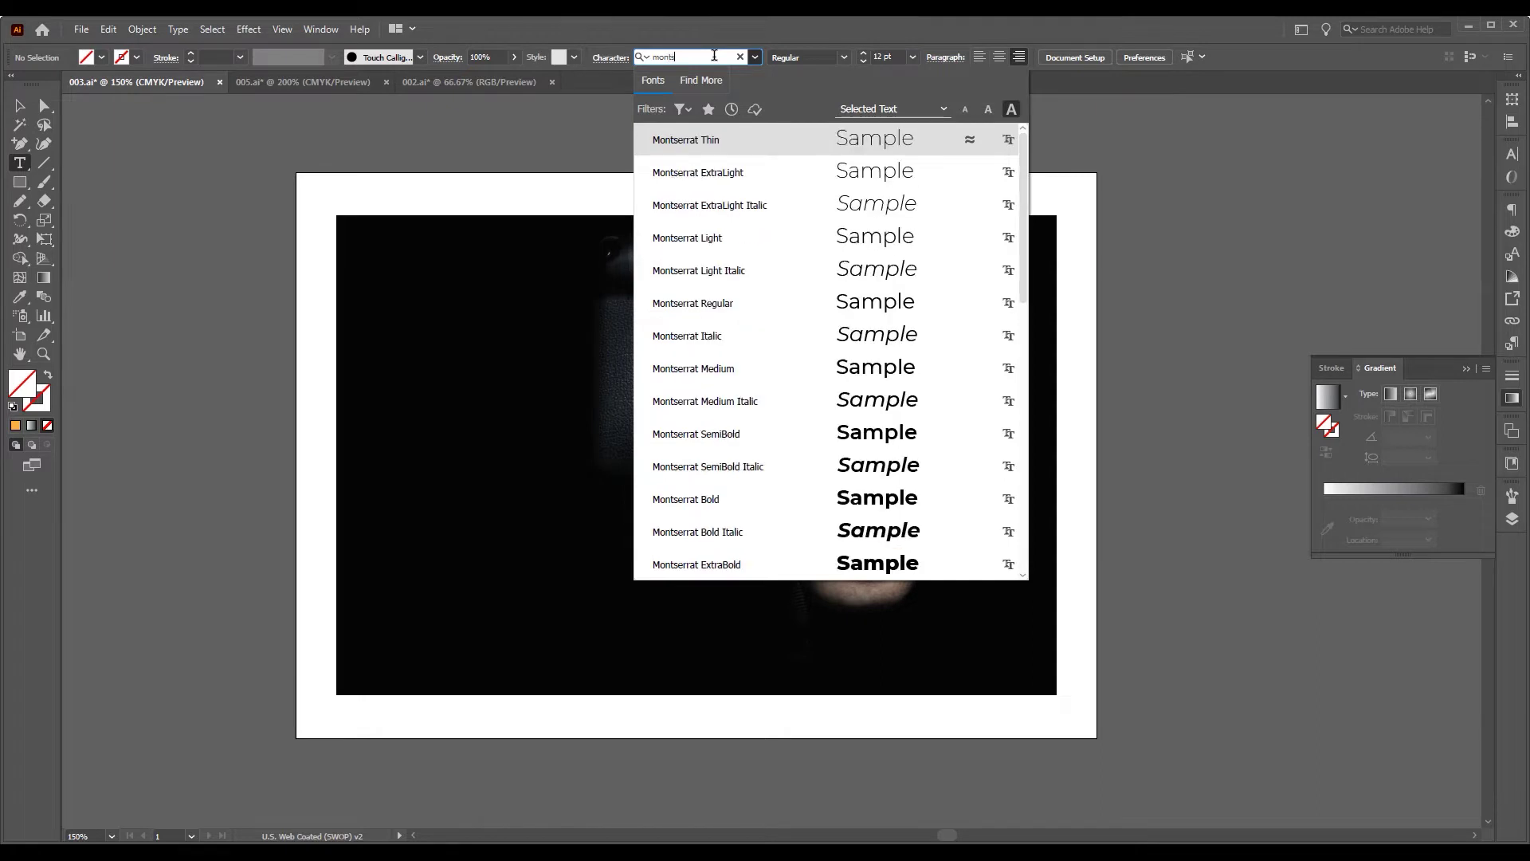
pyautogui.click(801, 556)
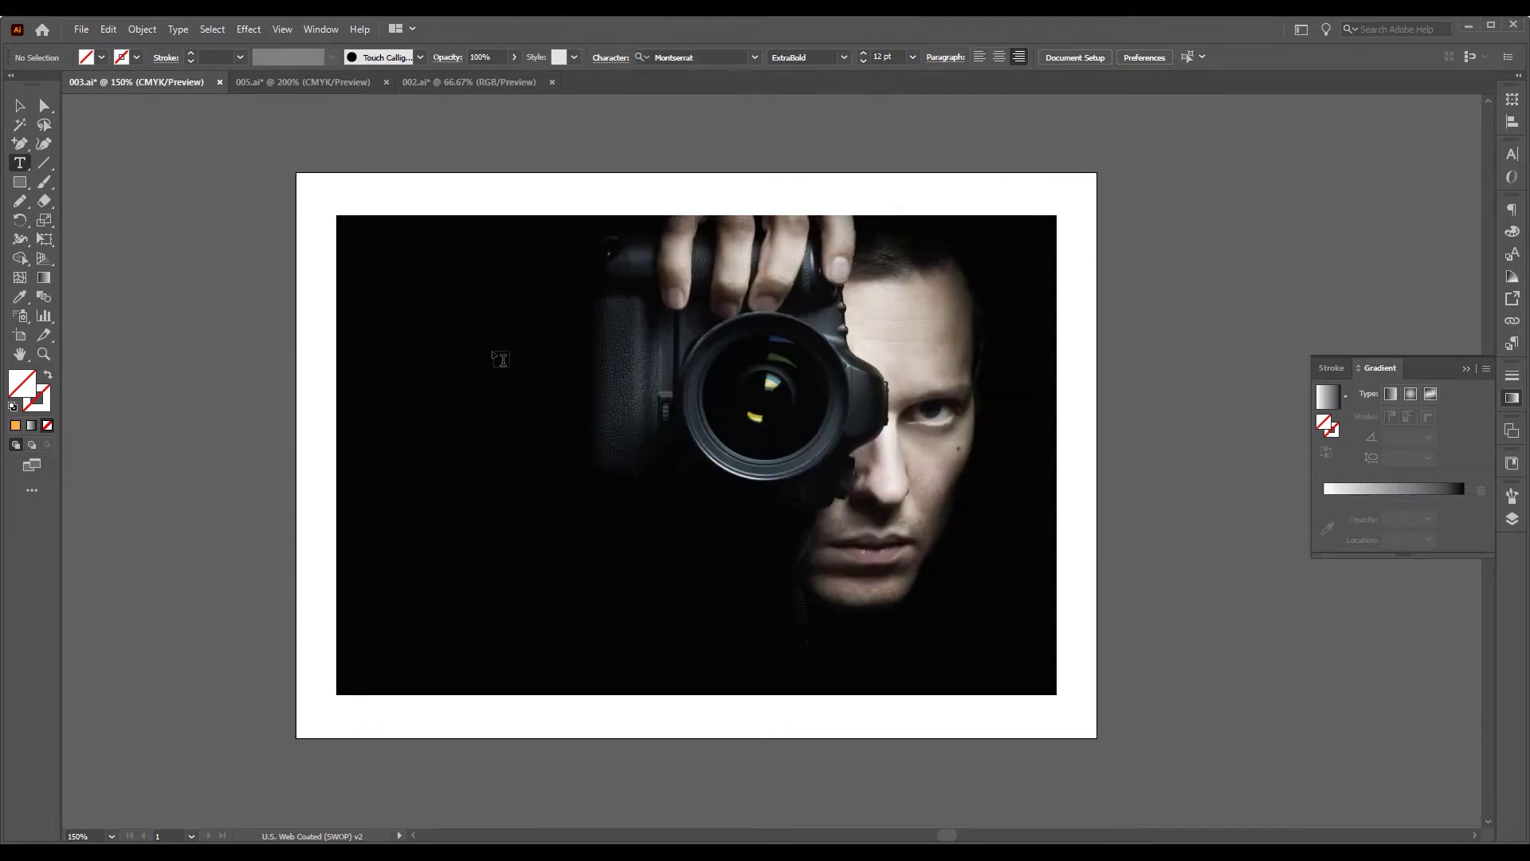
pyautogui.click(499, 362)
# Give the text a white #ffffff fill and type the headline PHOTO GRAPHY MAN
pyautogui.press('BackSpace')
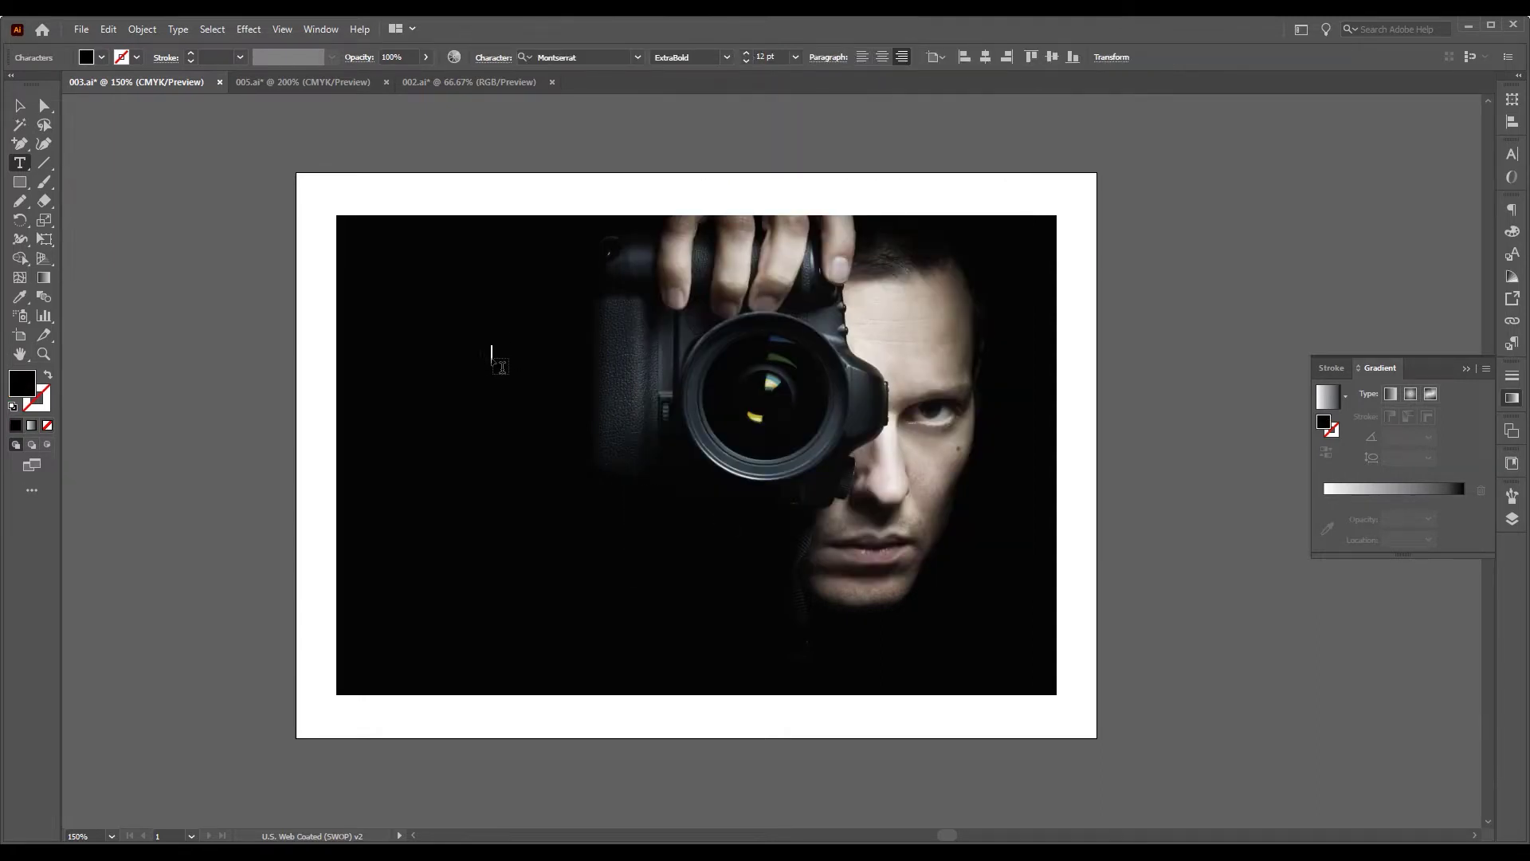
pyautogui.hotkey('ctrl', 'a')
pyautogui.doubleClick(22, 382)
pyautogui.write('ffffff')
pyautogui.click(932, 340)
pyautogui.moveTo(485, 357); pyautogui.dragTo(503, 358)
pyautogui.click(491, 351)
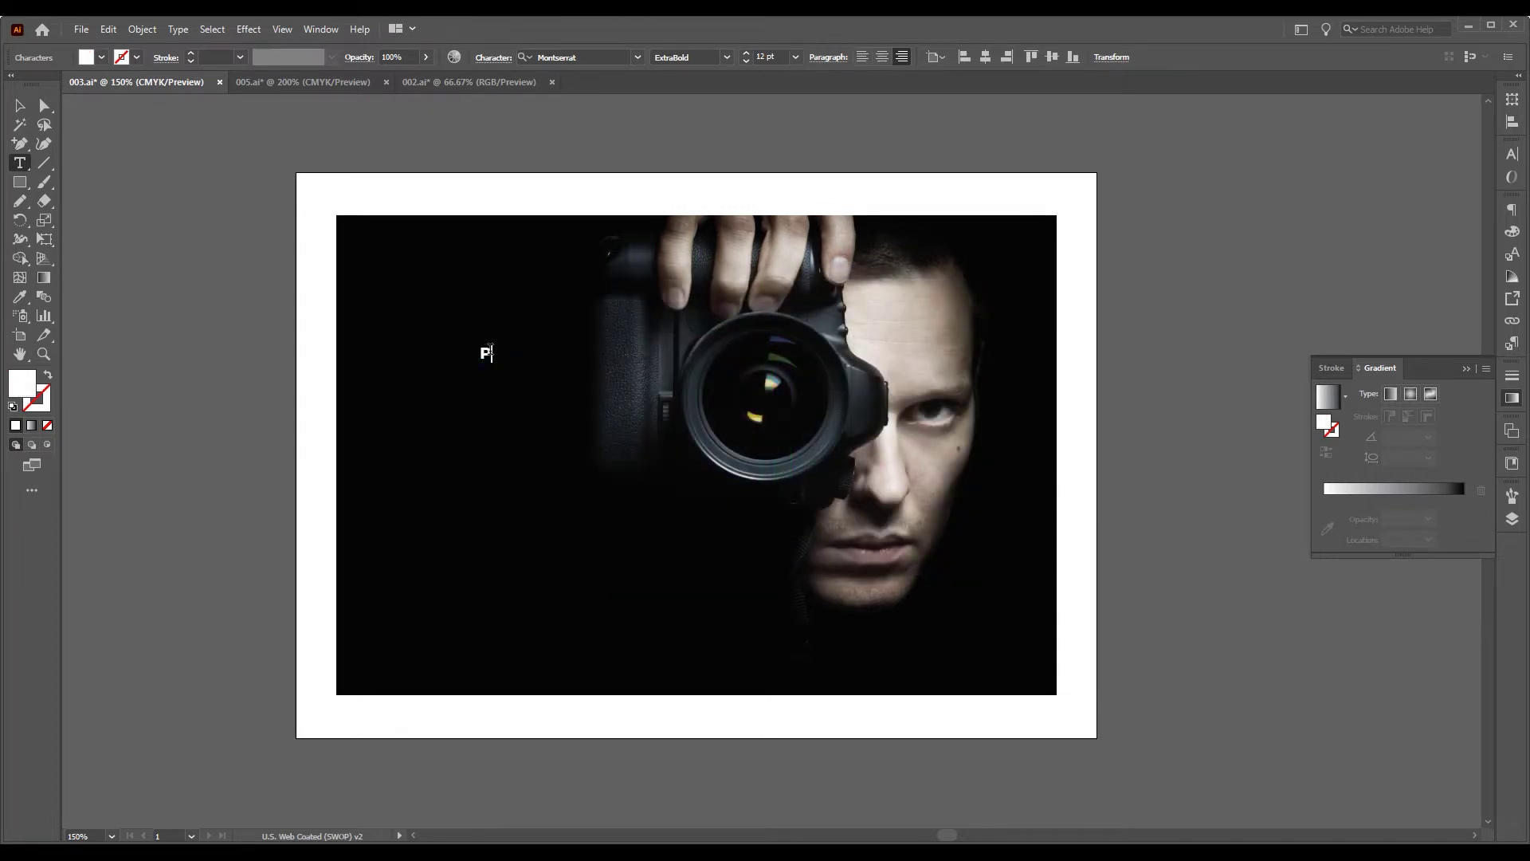
pyautogui.write('HOTO ')
pyautogui.write('GRAPHY ')
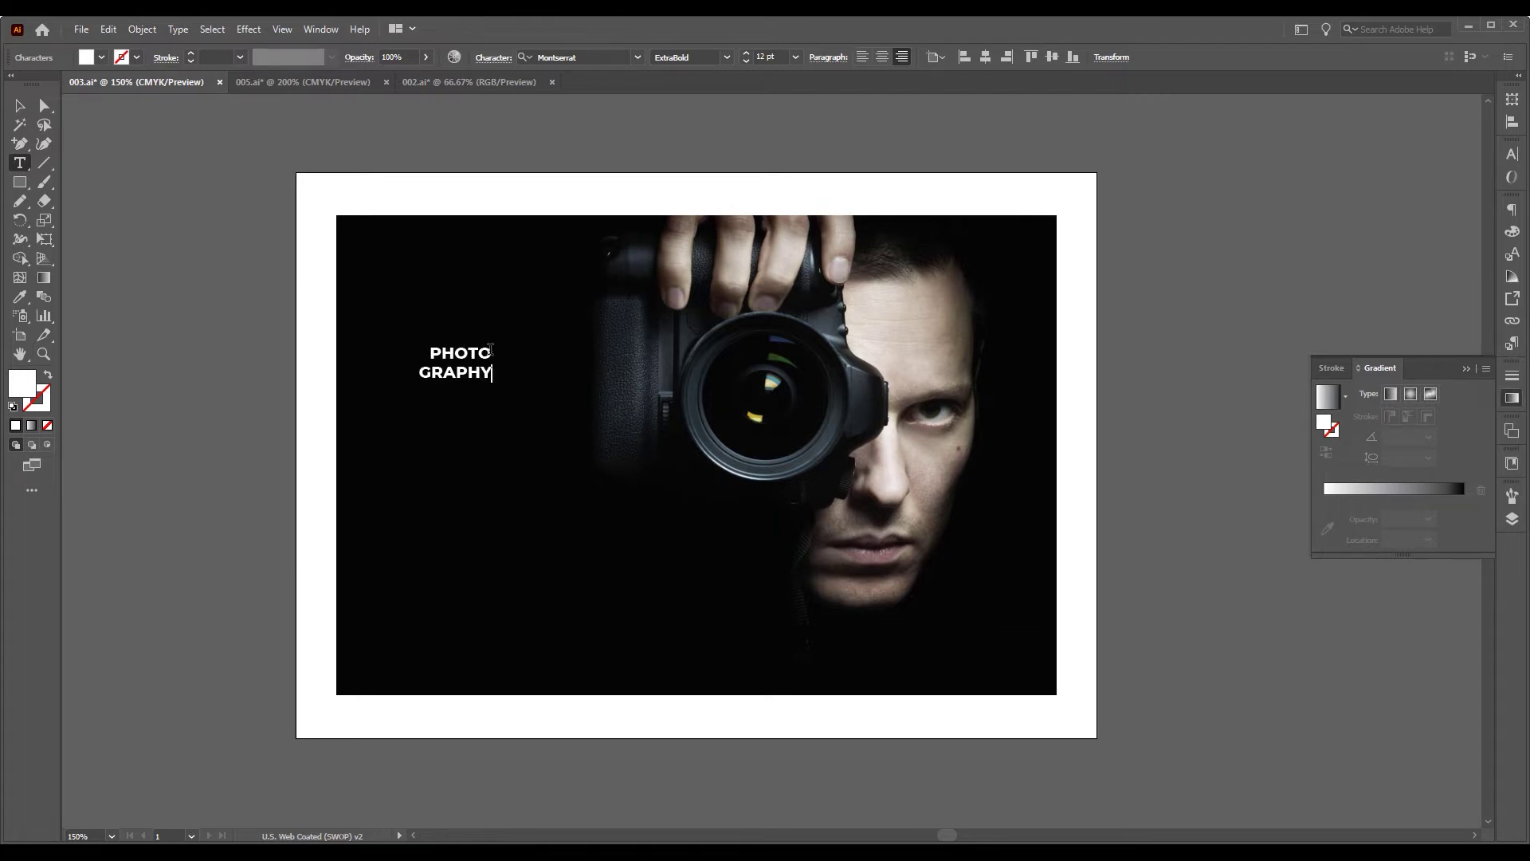
pyautogui.write('MAN')
pyautogui.press('Escape')
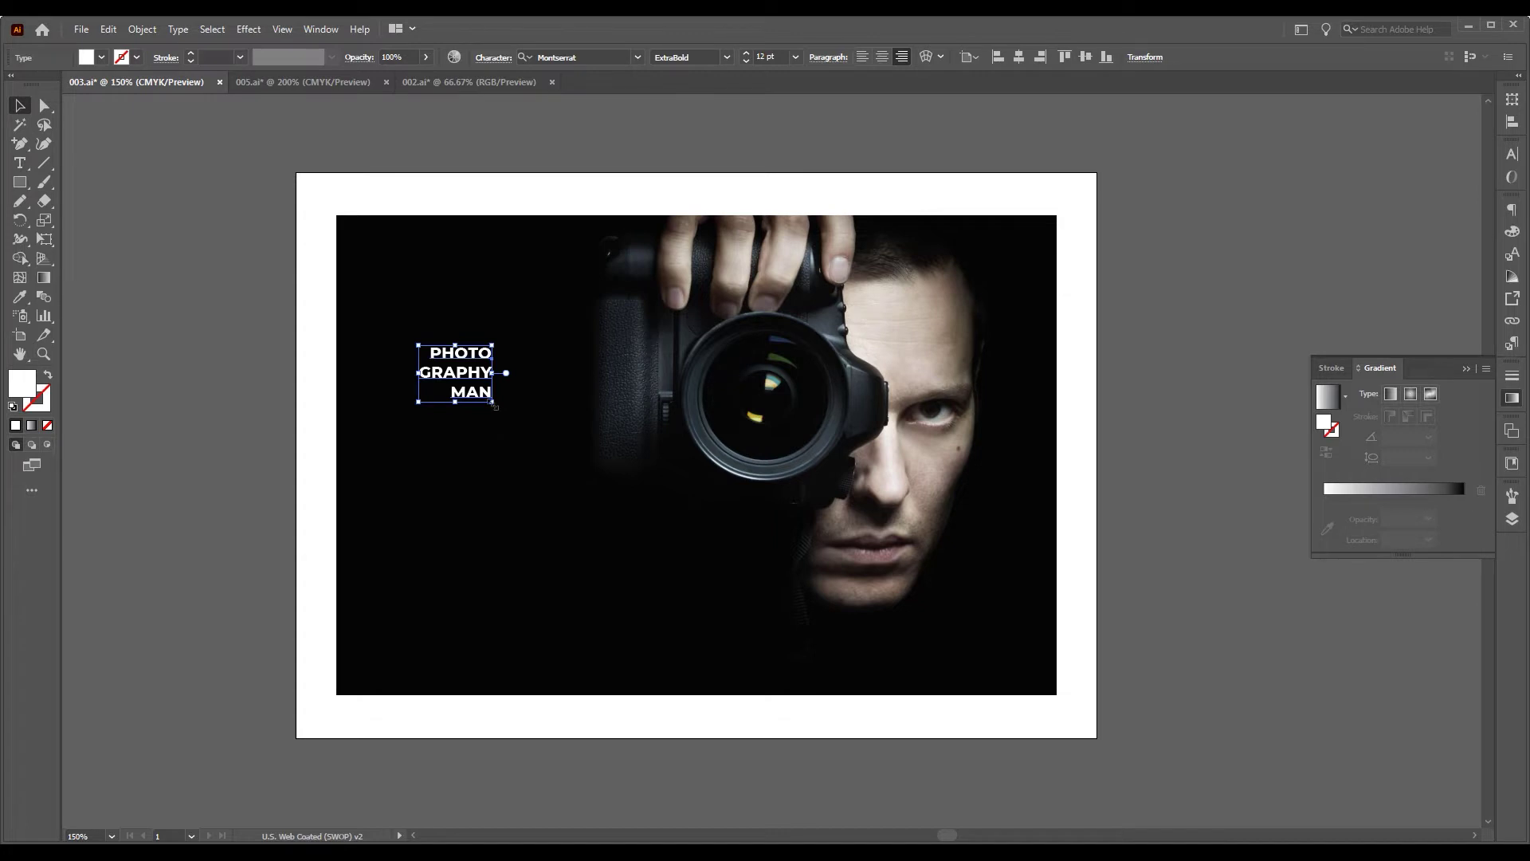
# Scale the headline to about 63.7 pt and nudge it into the dark area left of the camera
pyautogui.moveTo(494, 408); pyautogui.dragTo(853, 615)
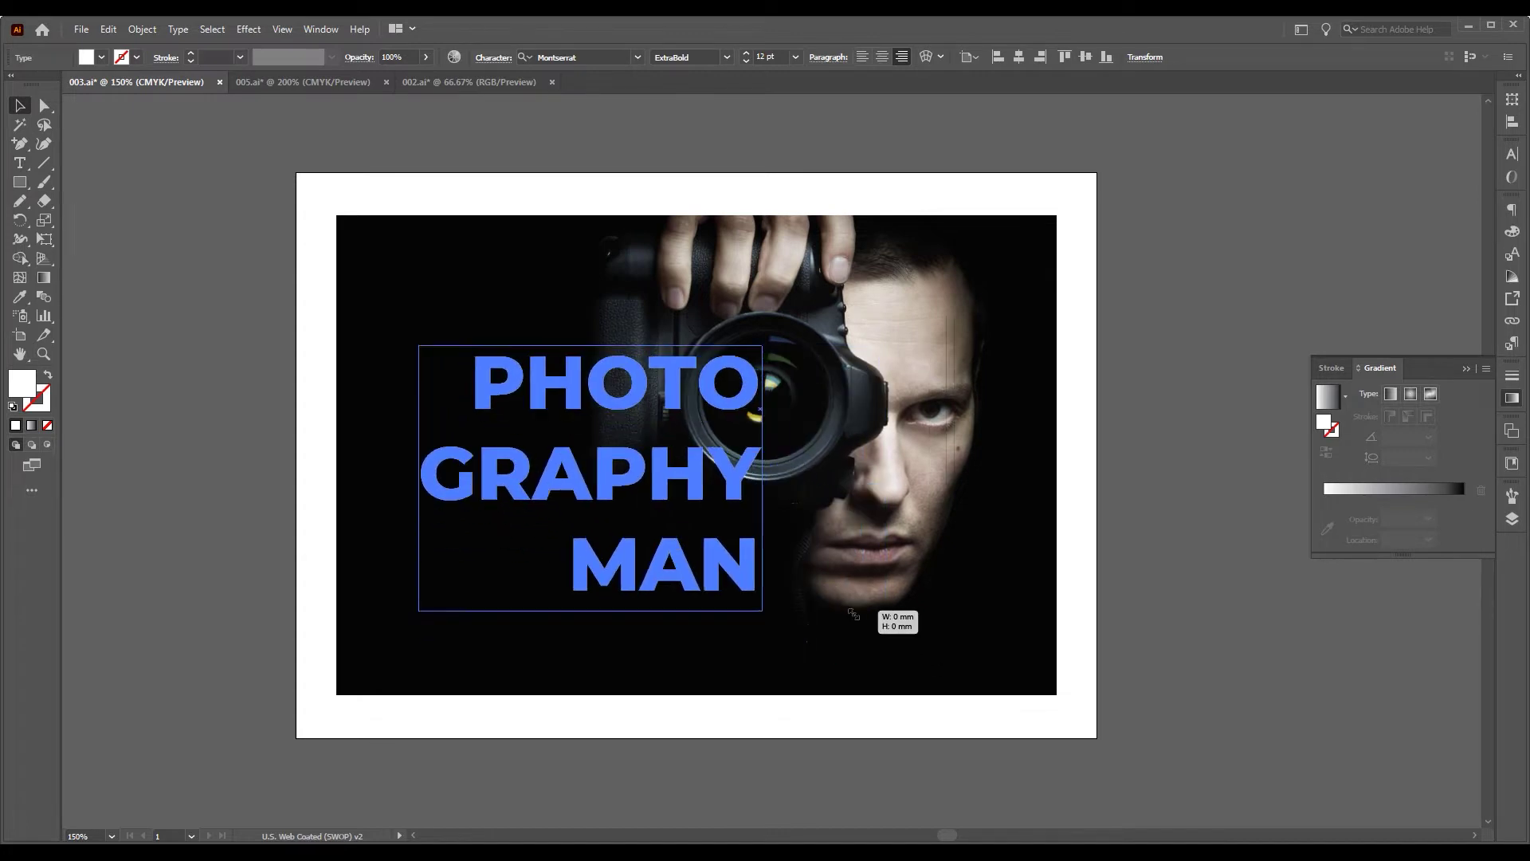
pyautogui.moveTo(852, 613); pyautogui.dragTo(901, 637)
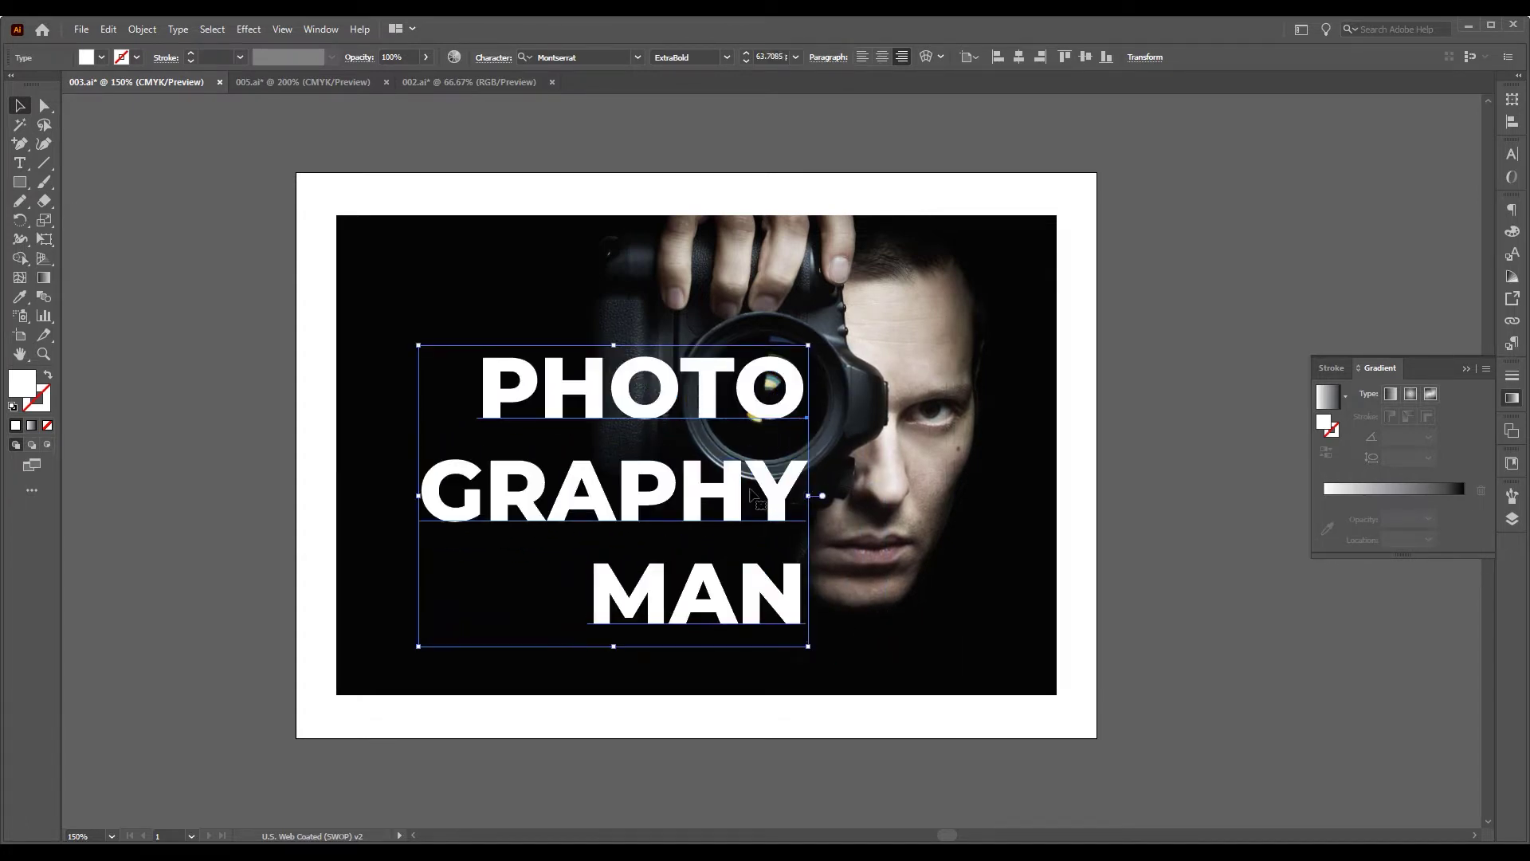
pyautogui.scroll(1, 761, 419)
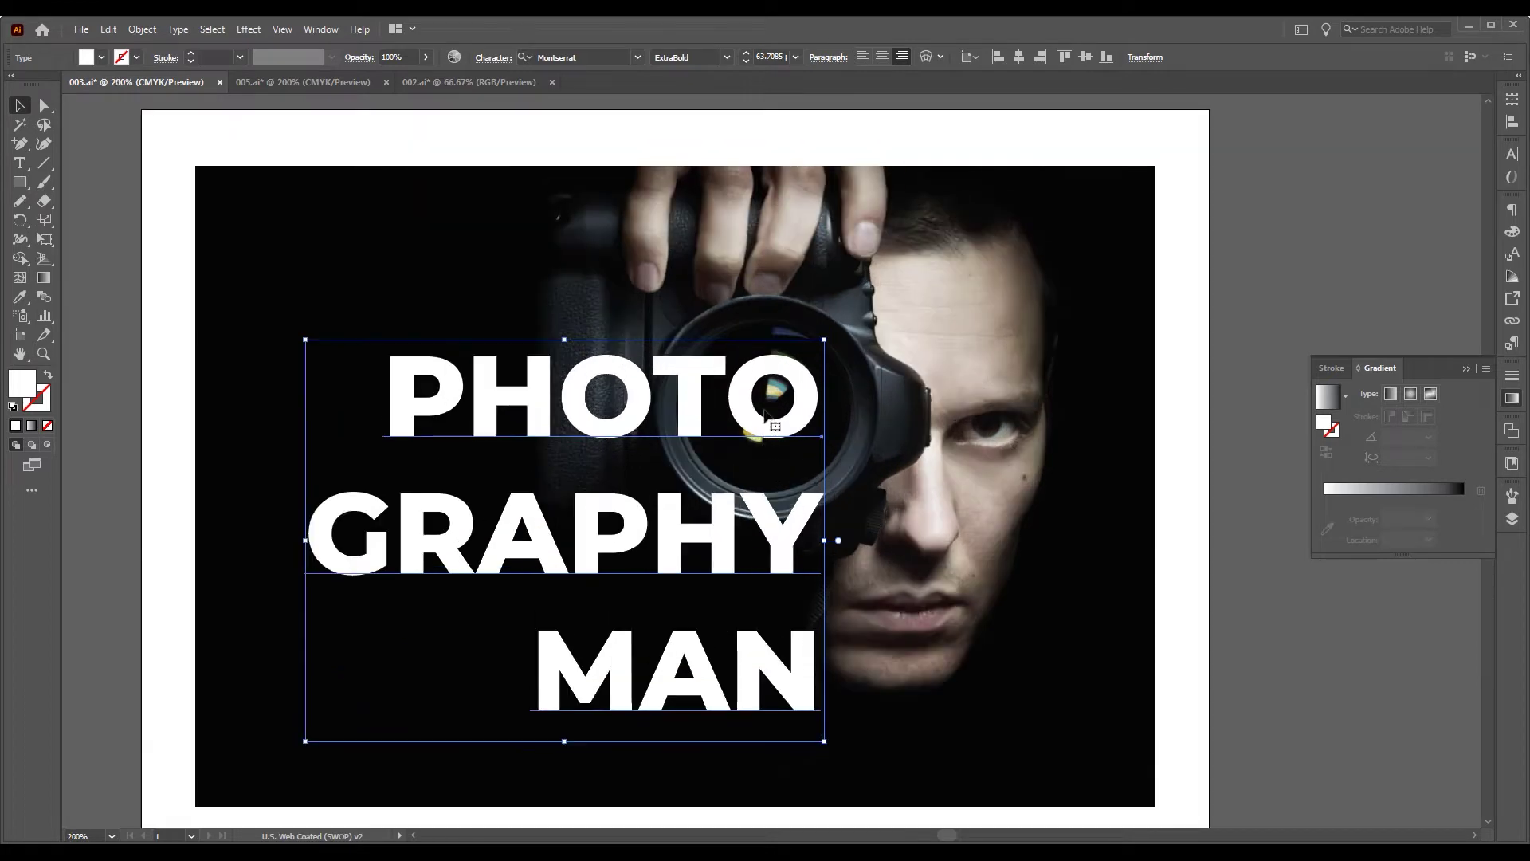
pyautogui.moveTo(752, 411)
pyautogui.mouseDown()
pyautogui.moveTo(741, 430)
pyautogui.moveTo(799, 418)
pyautogui.mouseUp()
pyautogui.scroll(-1, 750, 421)
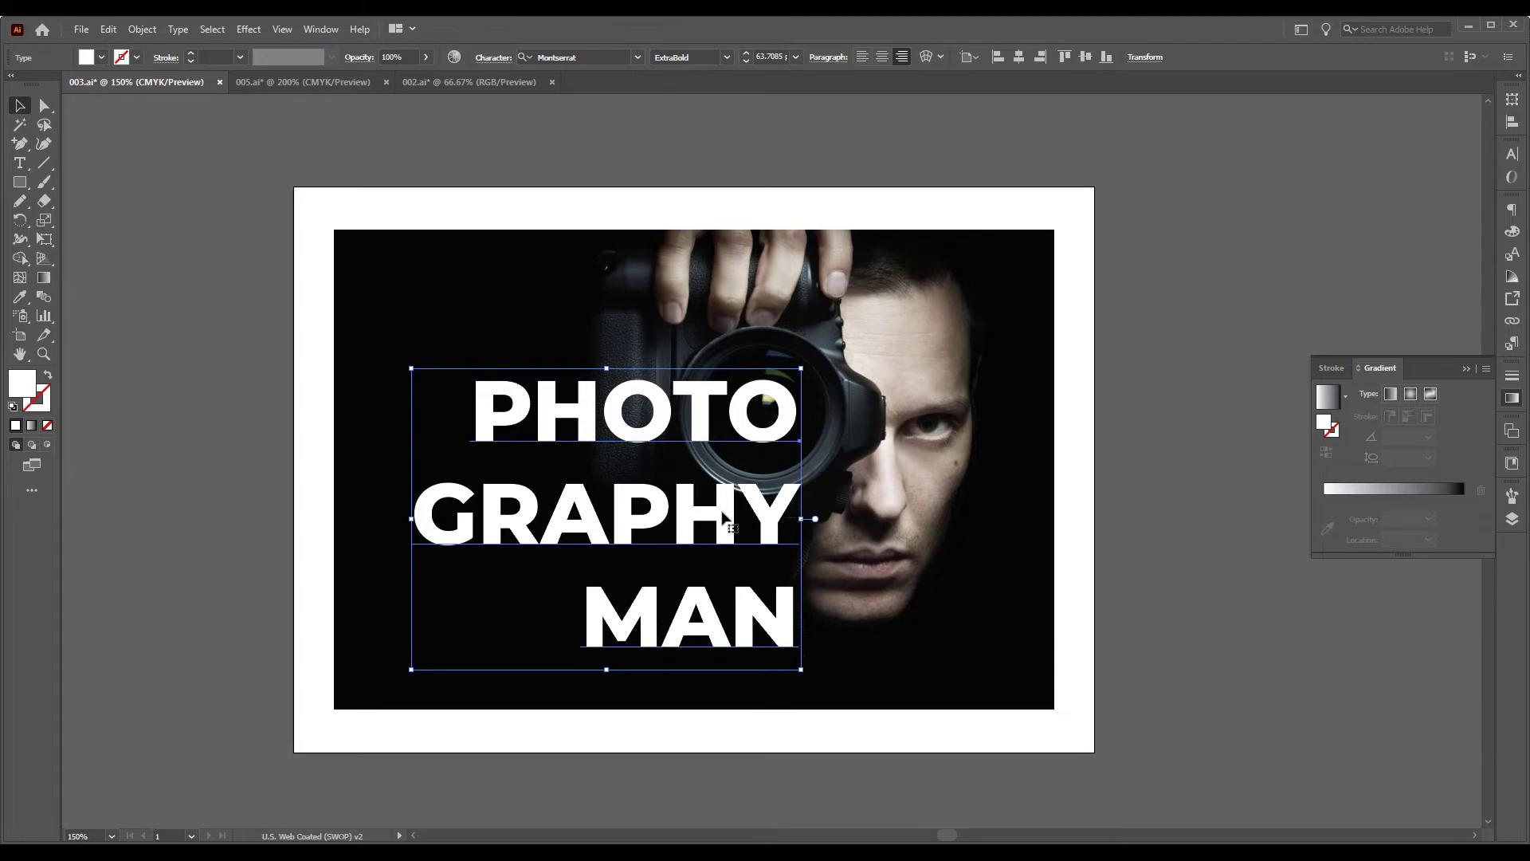
# Outline and ungroup the headline letters, then enlarge MAN to about 65.98 × 19.2 mm
pyautogui.rightClick(723, 516)
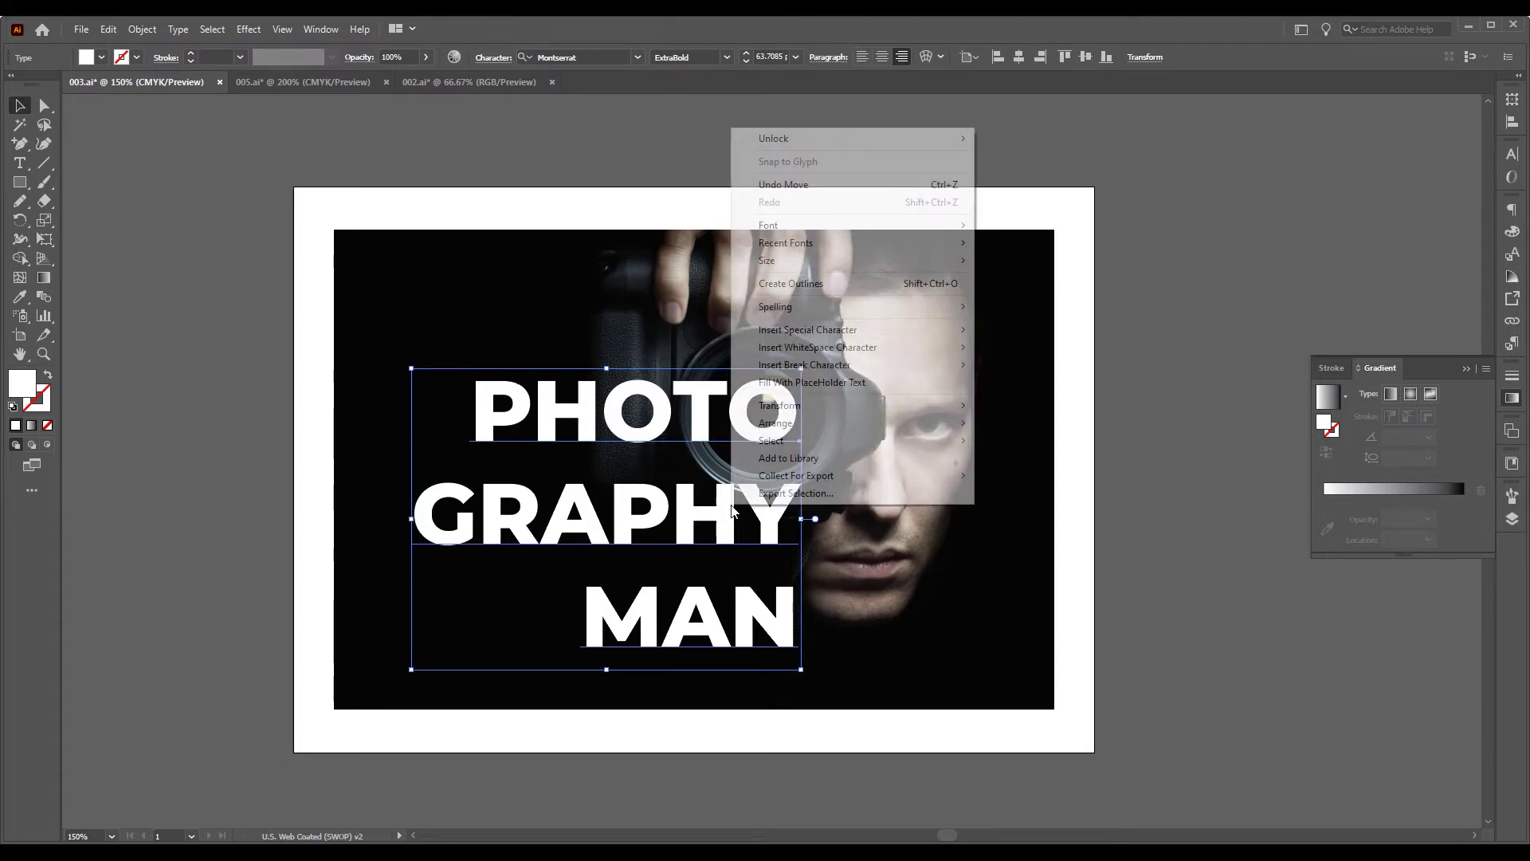
pyautogui.click(795, 285)
pyautogui.click(827, 675)
pyautogui.click(745, 617)
pyautogui.rightClick(745, 618)
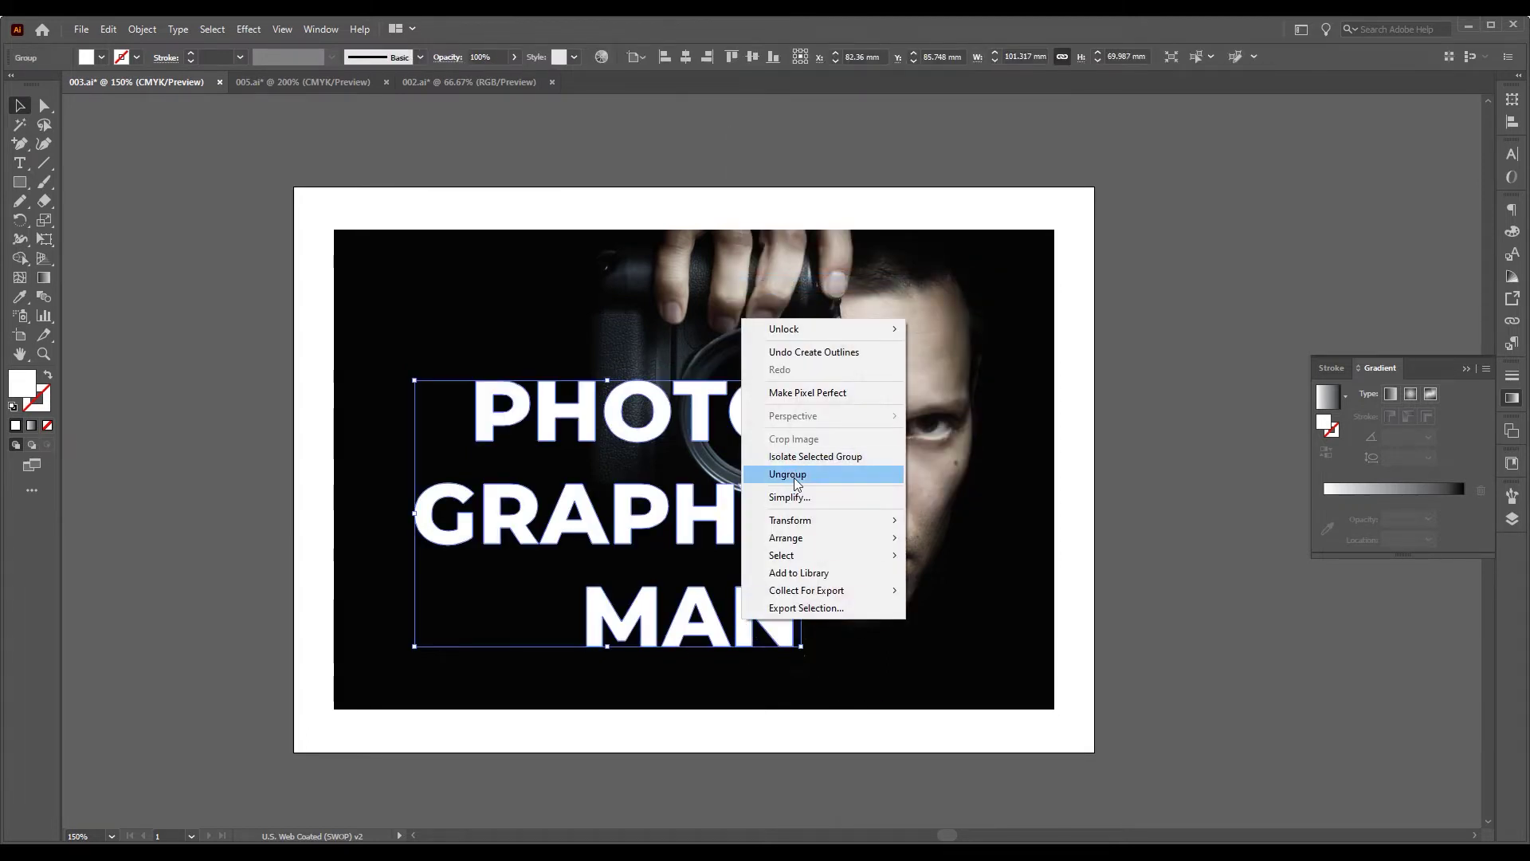
pyautogui.click(794, 476)
pyautogui.click(743, 604)
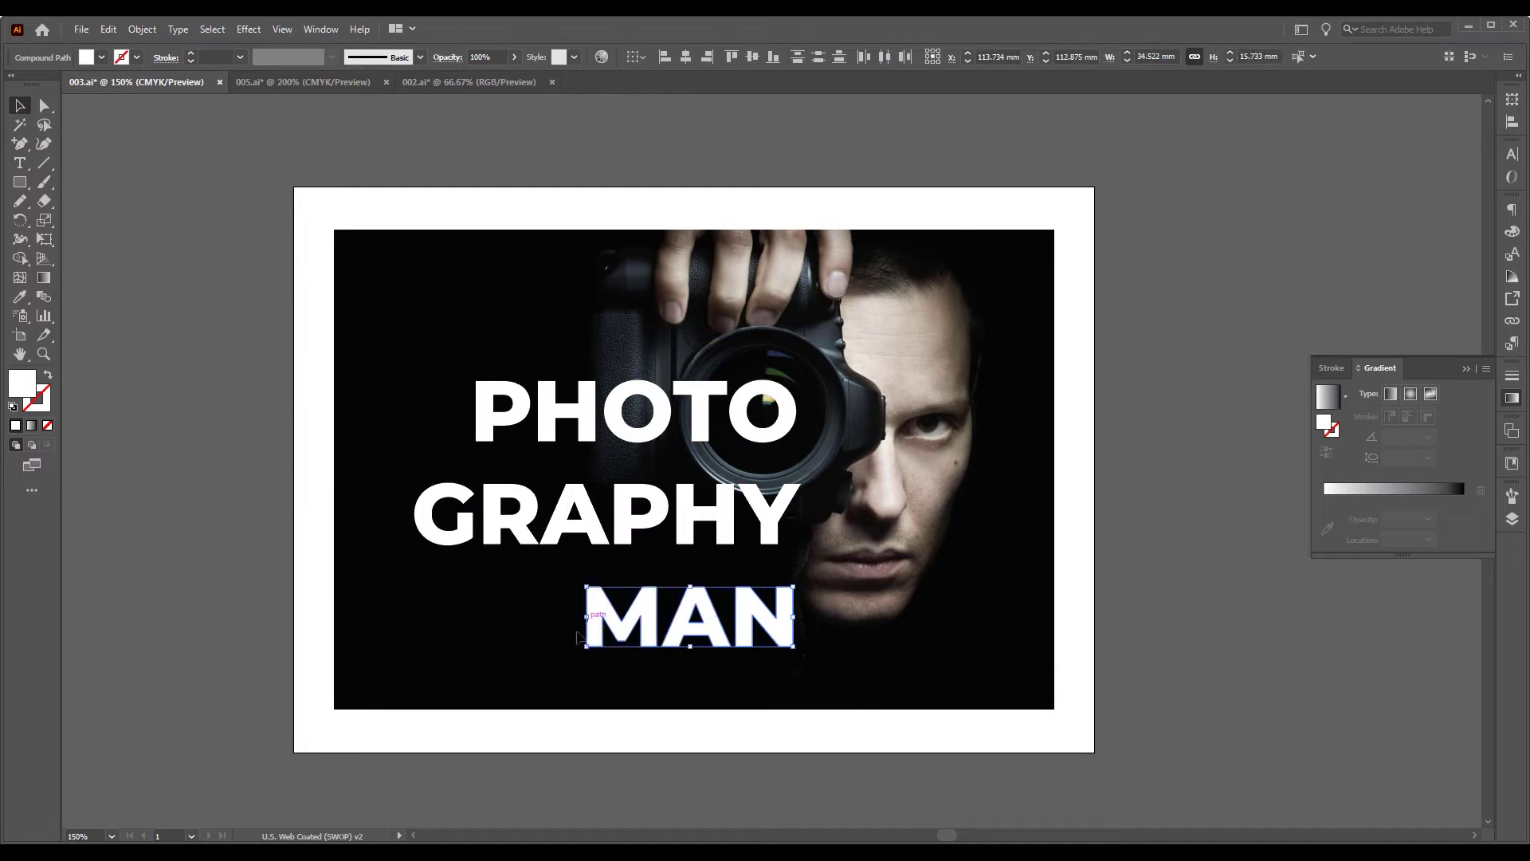
pyautogui.moveTo(588, 651); pyautogui.dragTo(528, 663)
# Draw a white rectangle covering the photo's right side
pyautogui.click(1172, 676)
pyautogui.press('m')
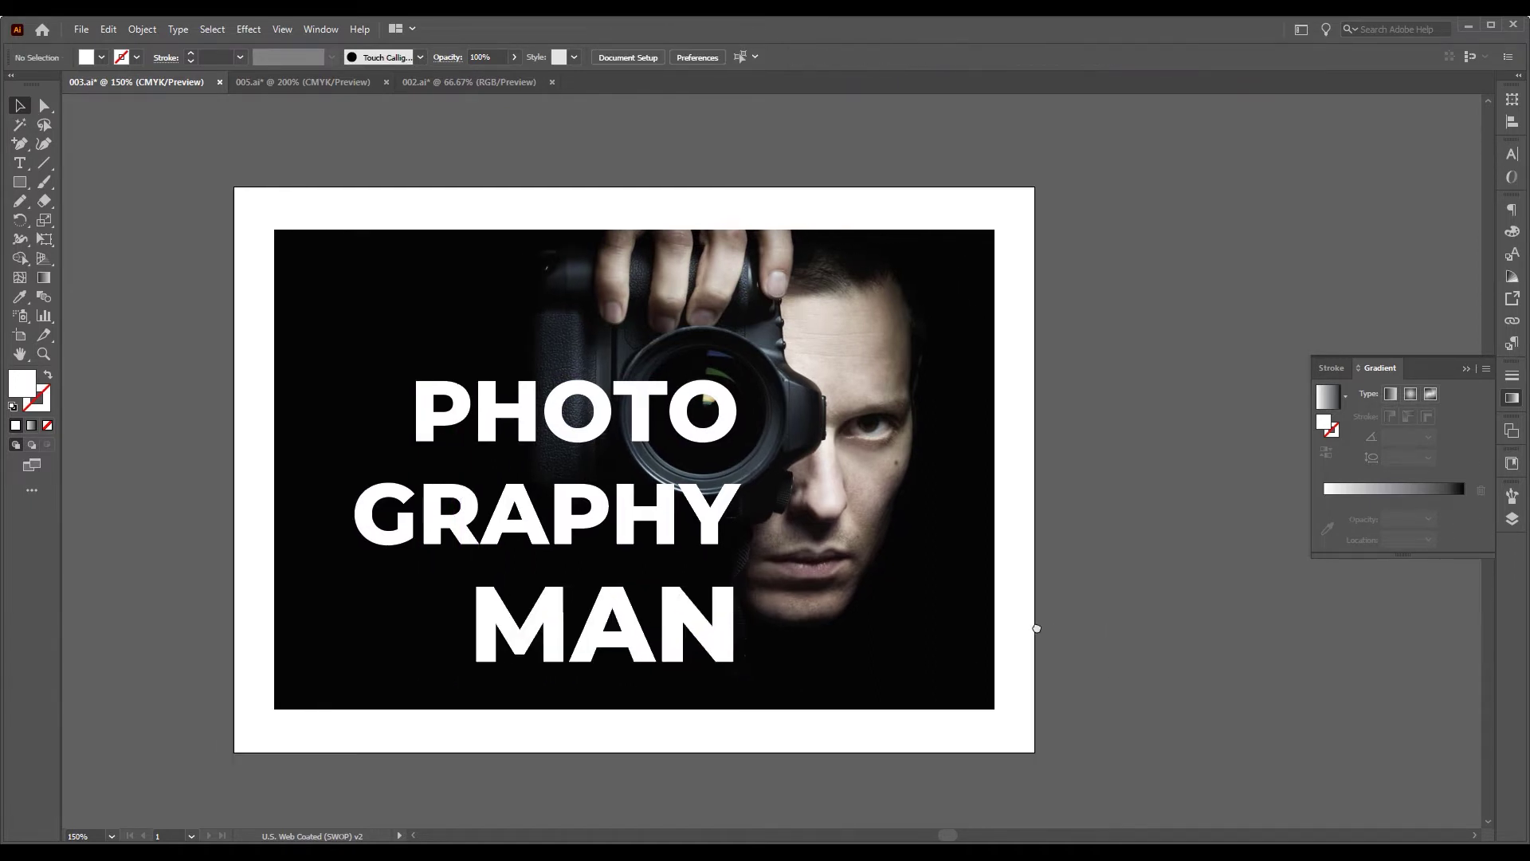
pyautogui.moveTo(995, 723); pyautogui.dragTo(718, 208)
pyautogui.moveTo(719, 467); pyautogui.dragTo(727, 465)
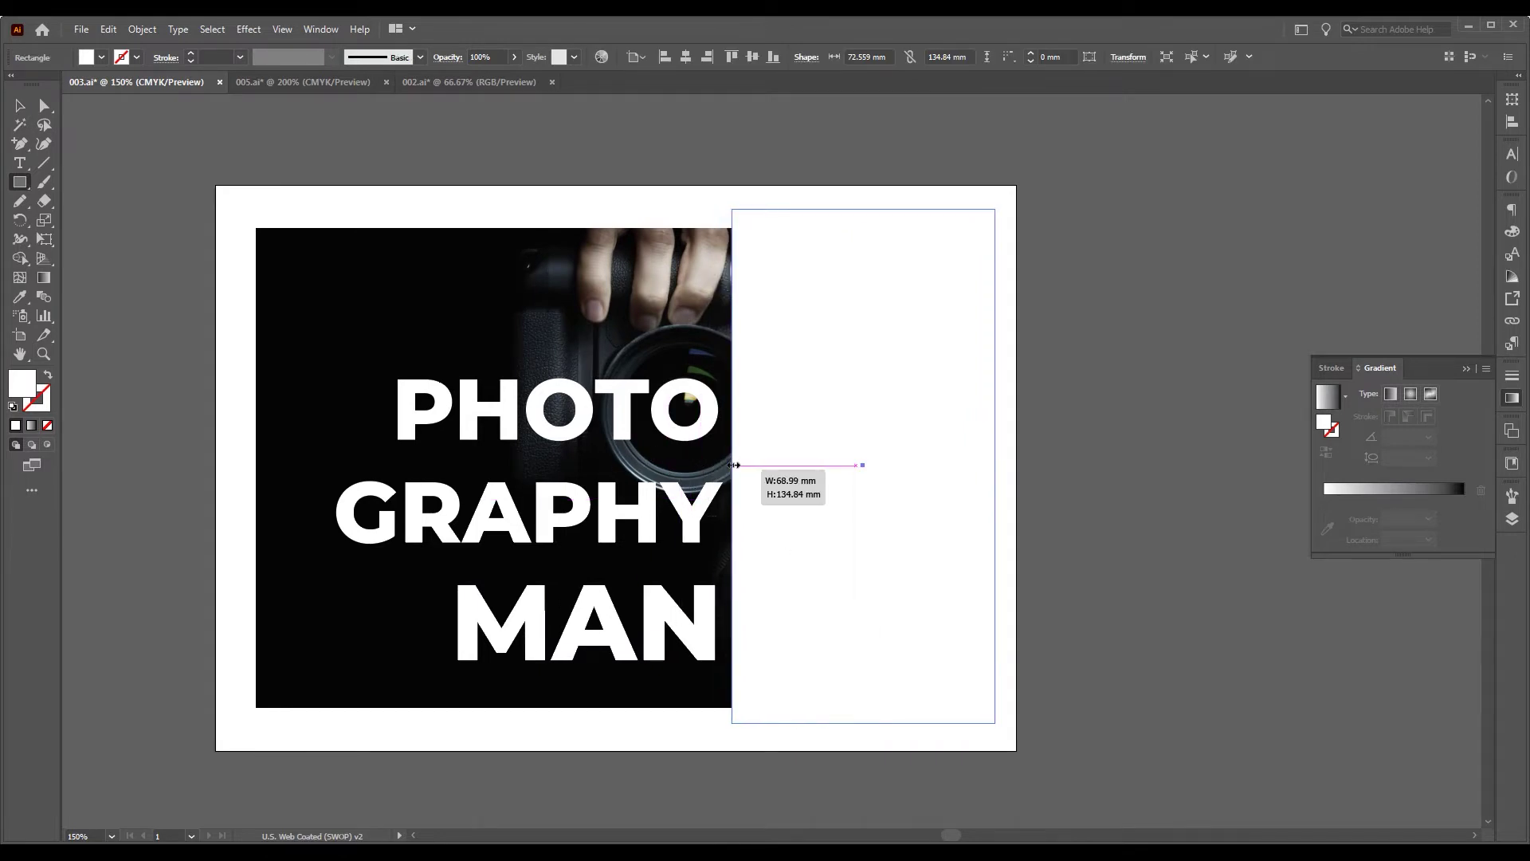
pyautogui.press('v')
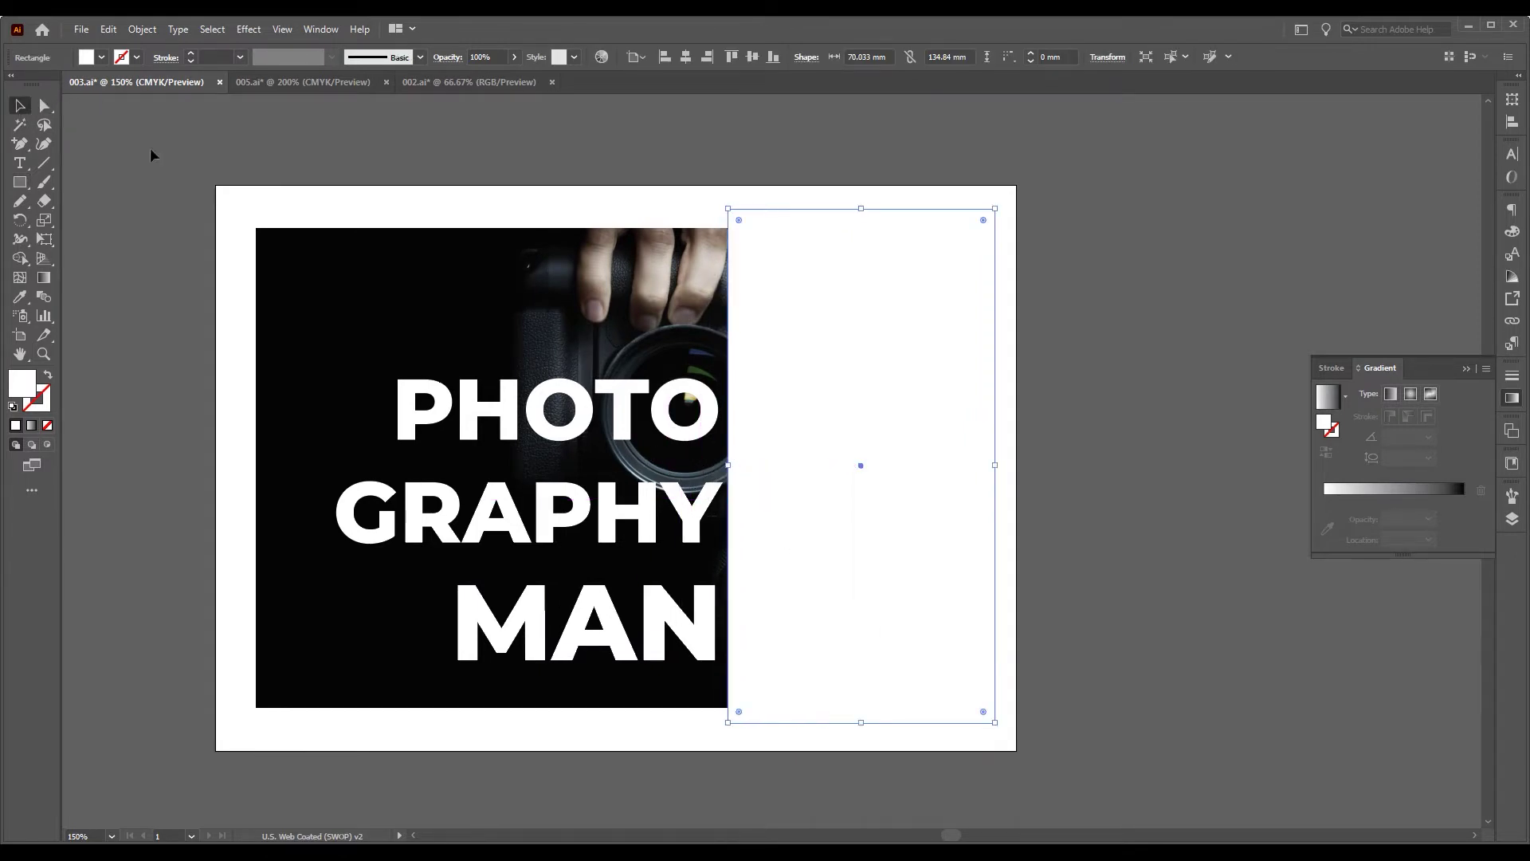
# Combine the rectangle and headline letters into one compound path, and unlock the photo
pyautogui.moveTo(225, 190); pyautogui.dragTo(979, 703)
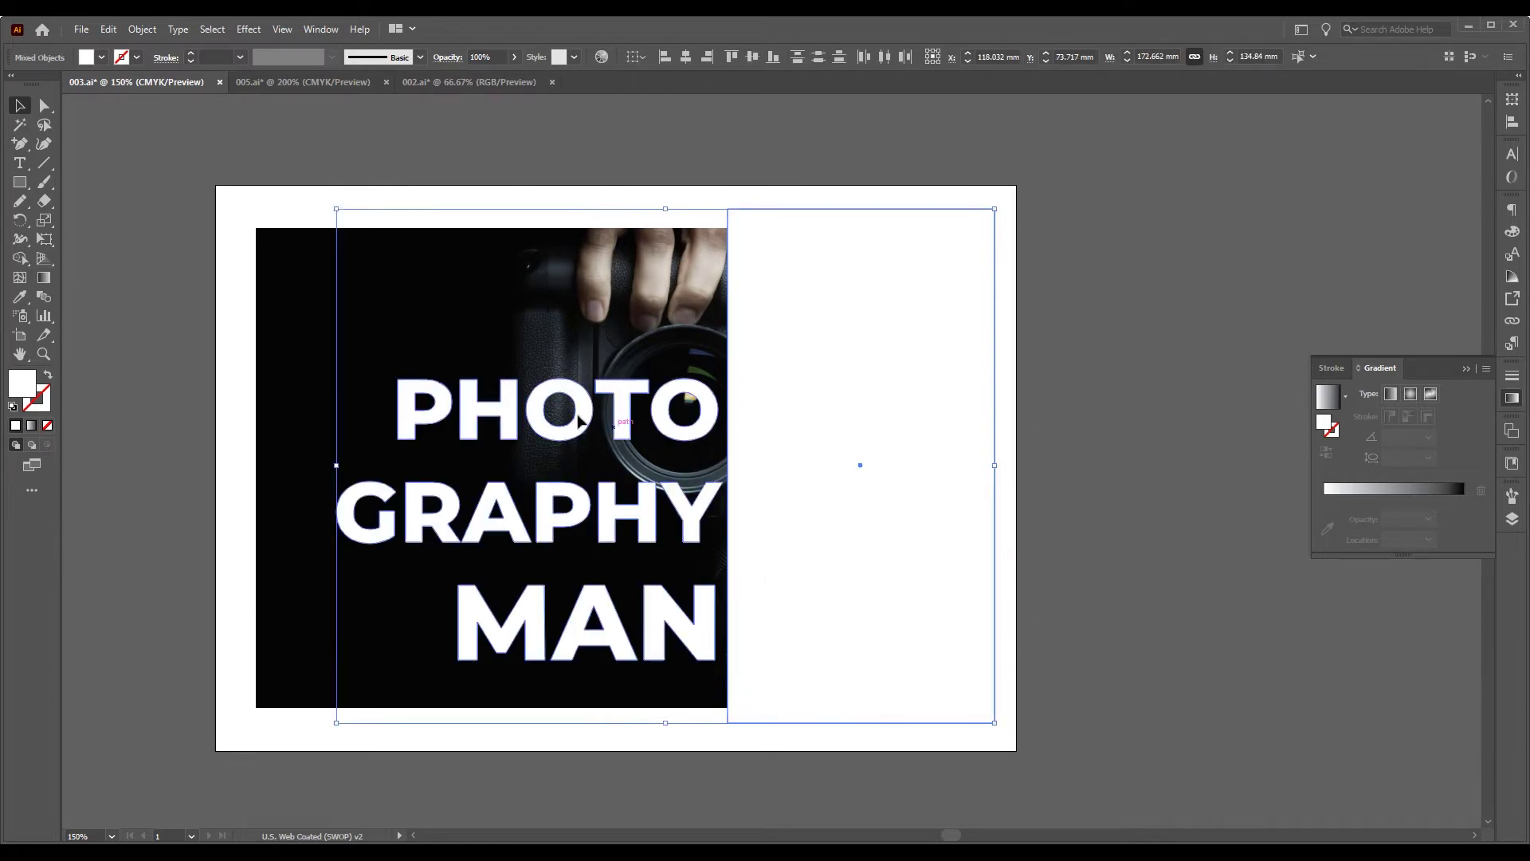
pyautogui.click(142, 29)
pyautogui.moveTo(185, 590)
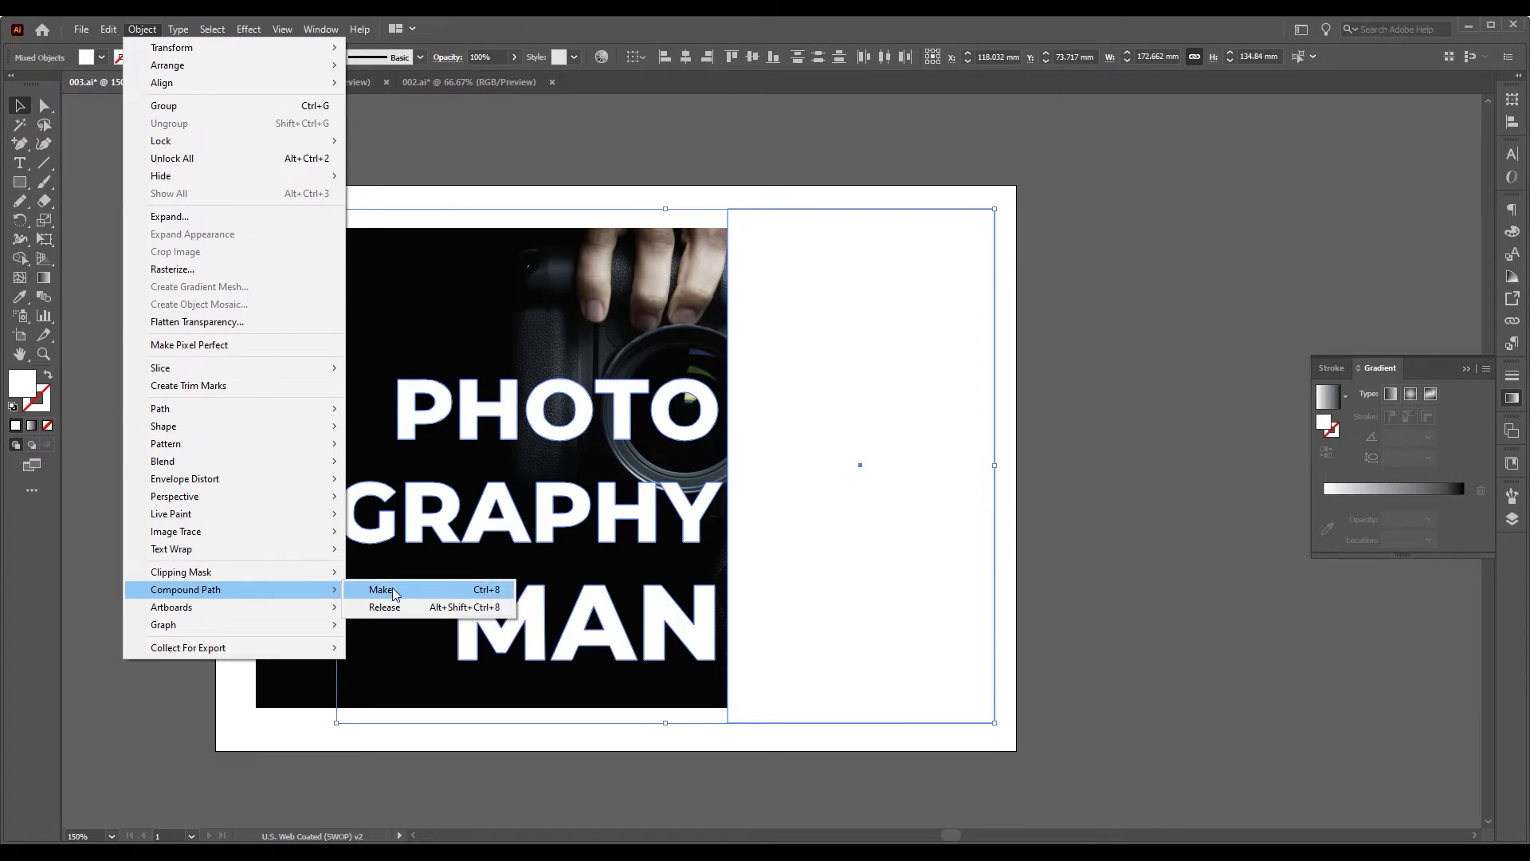
pyautogui.click(381, 590)
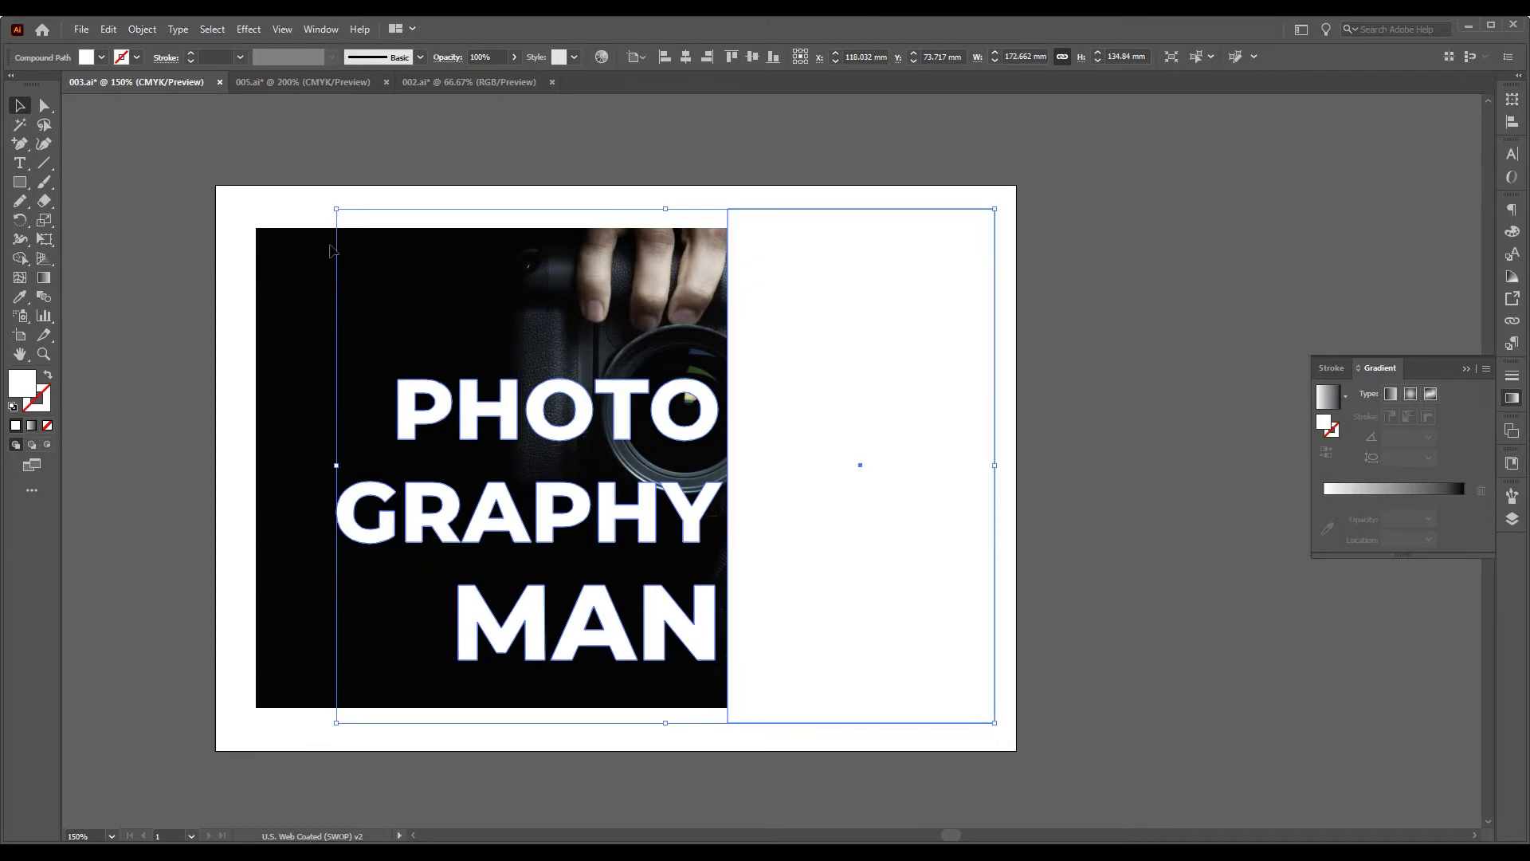
pyautogui.click(129, 28)
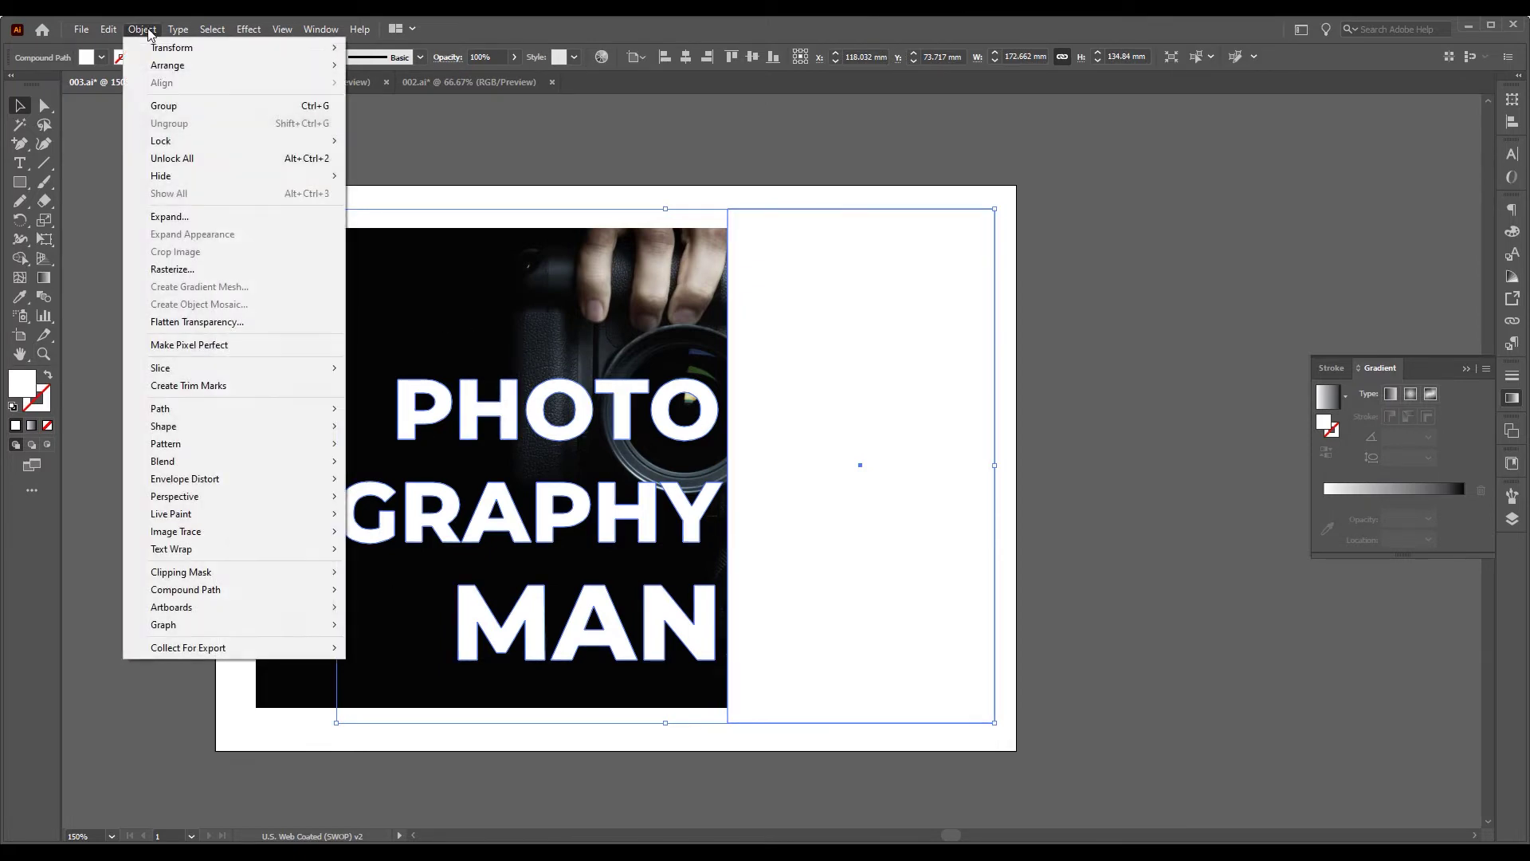
pyautogui.click(184, 163)
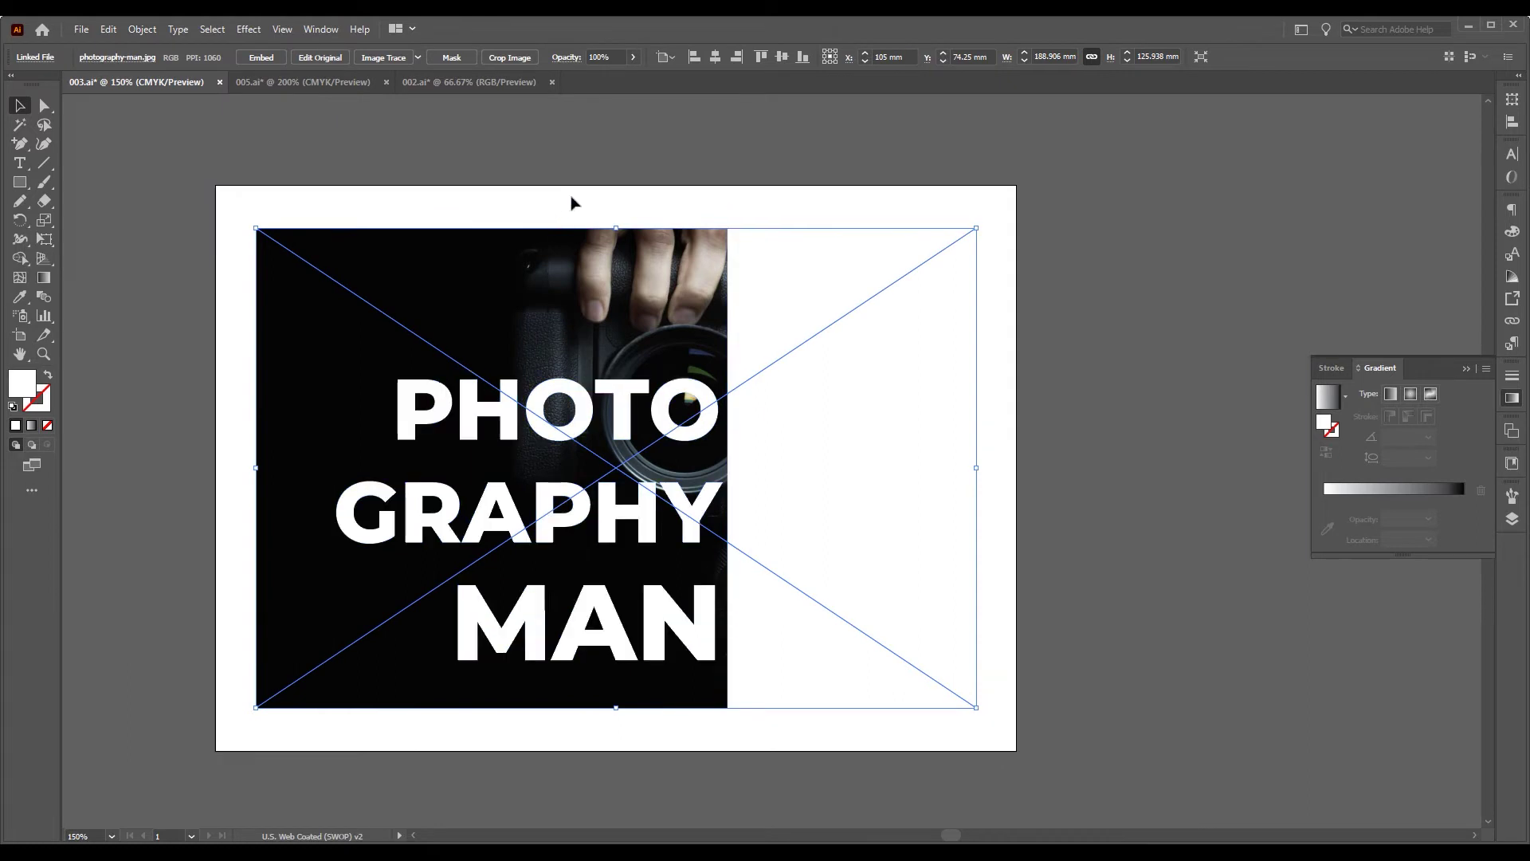
# Clip the photo with the headline-and-rectangle compound path, then deselect the clip group
pyautogui.moveTo(574, 197); pyautogui.dragTo(792, 539)
pyautogui.rightClick(763, 445)
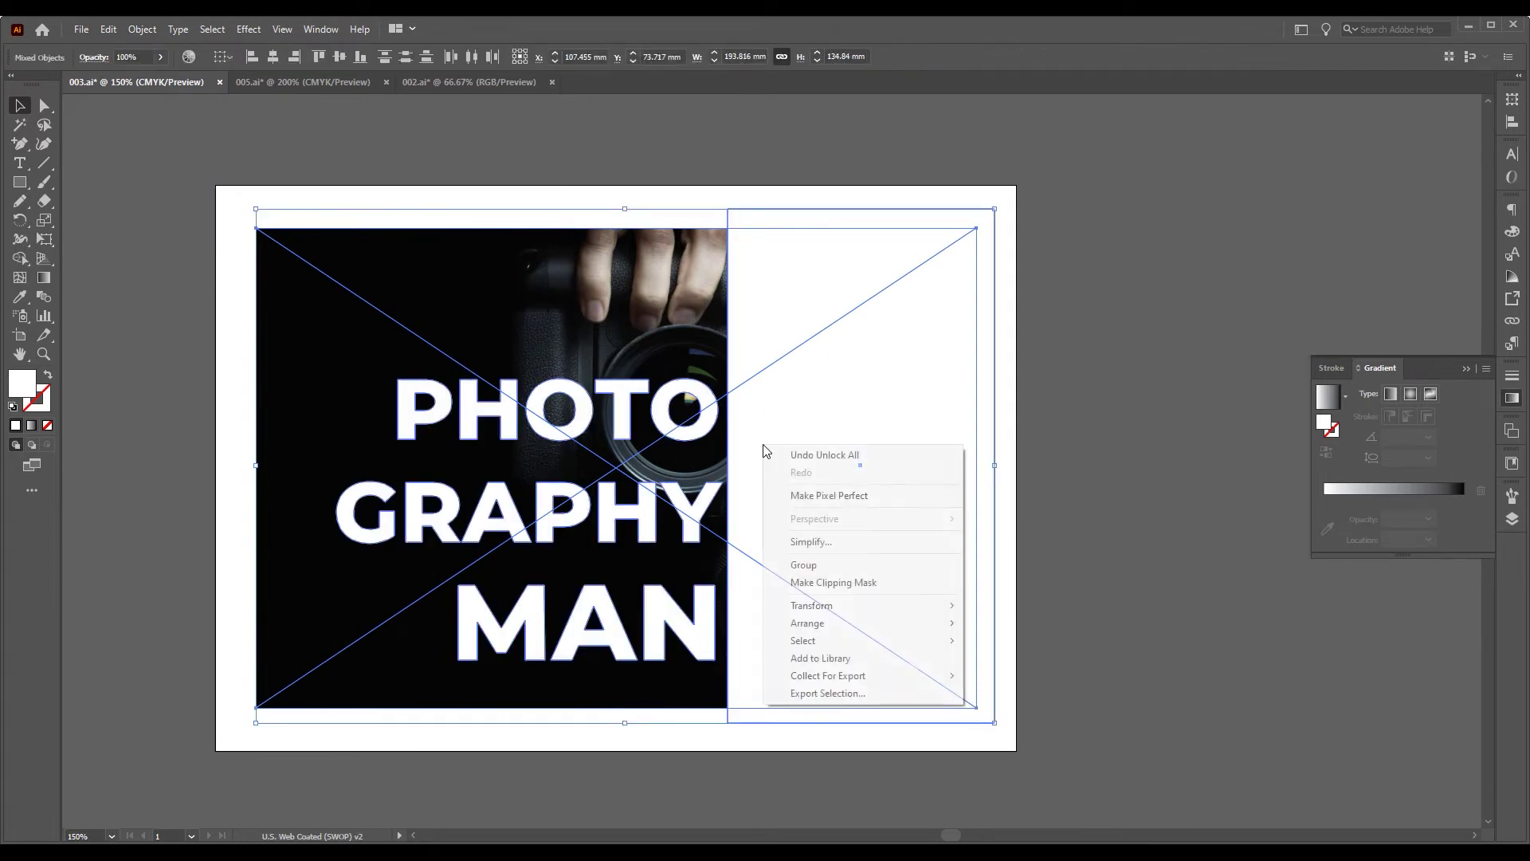
pyautogui.click(846, 590)
pyautogui.click(1081, 452)
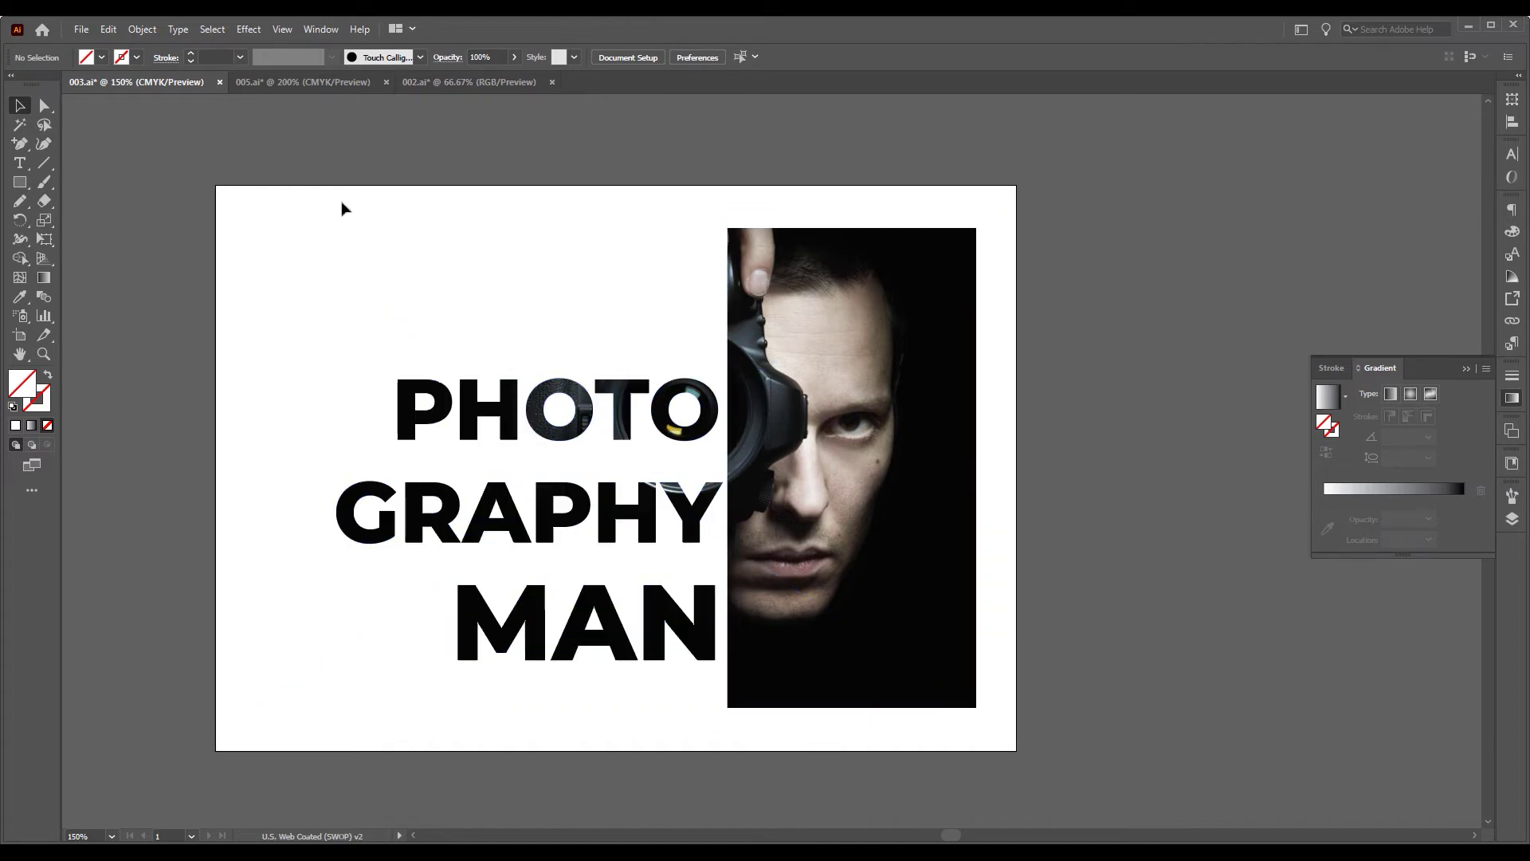
pyautogui.scroll(1, 443, 190)
pyautogui.hscroll(-1, 443, 190)
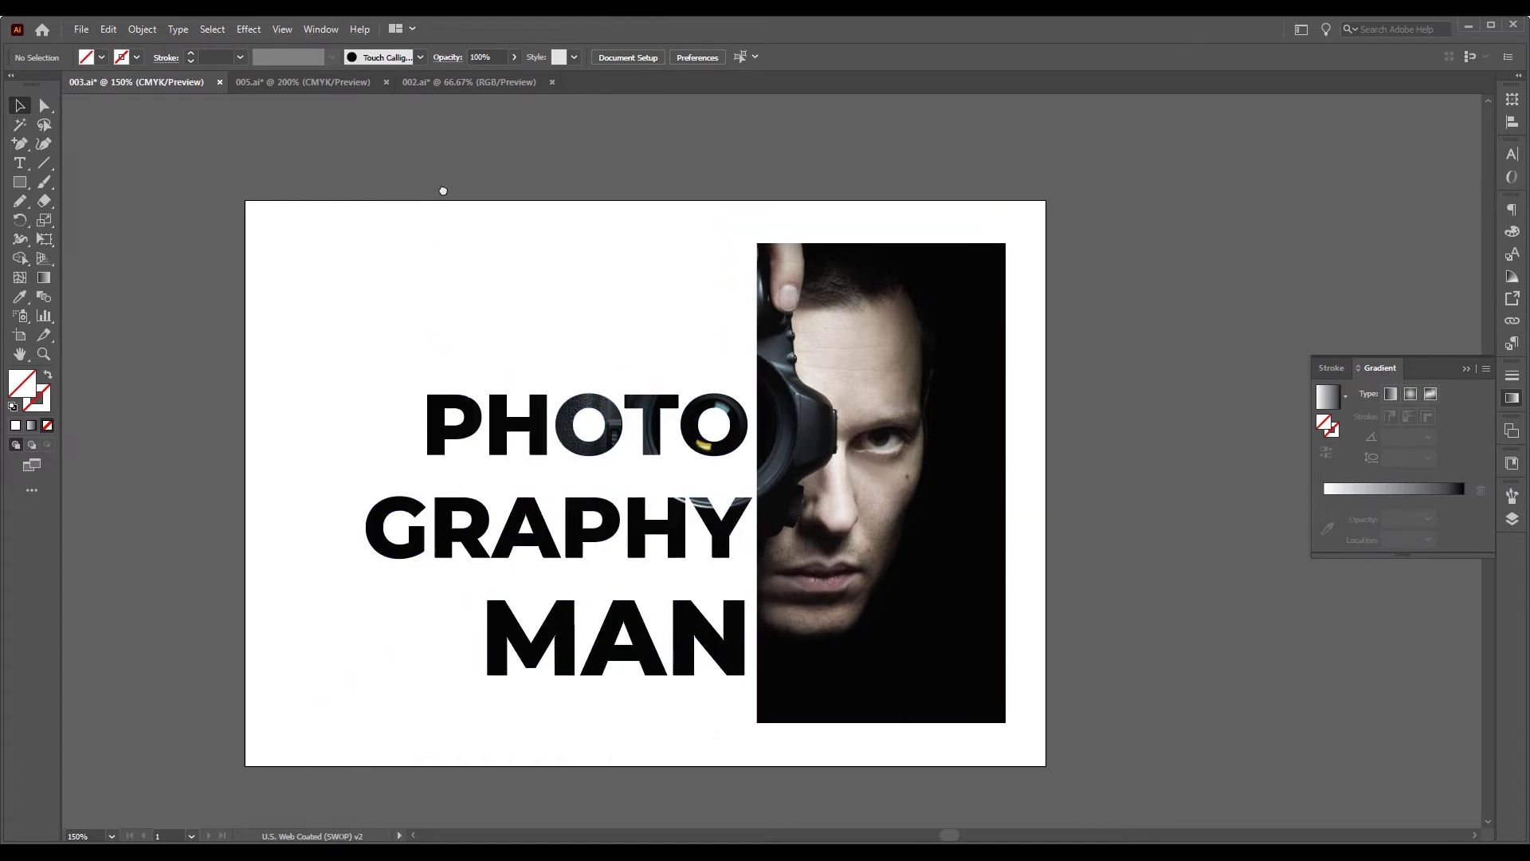
# Add a right-aligned Montserrat Medium Italic lorem ipsum text area above the headline
pyautogui.click(20, 163)
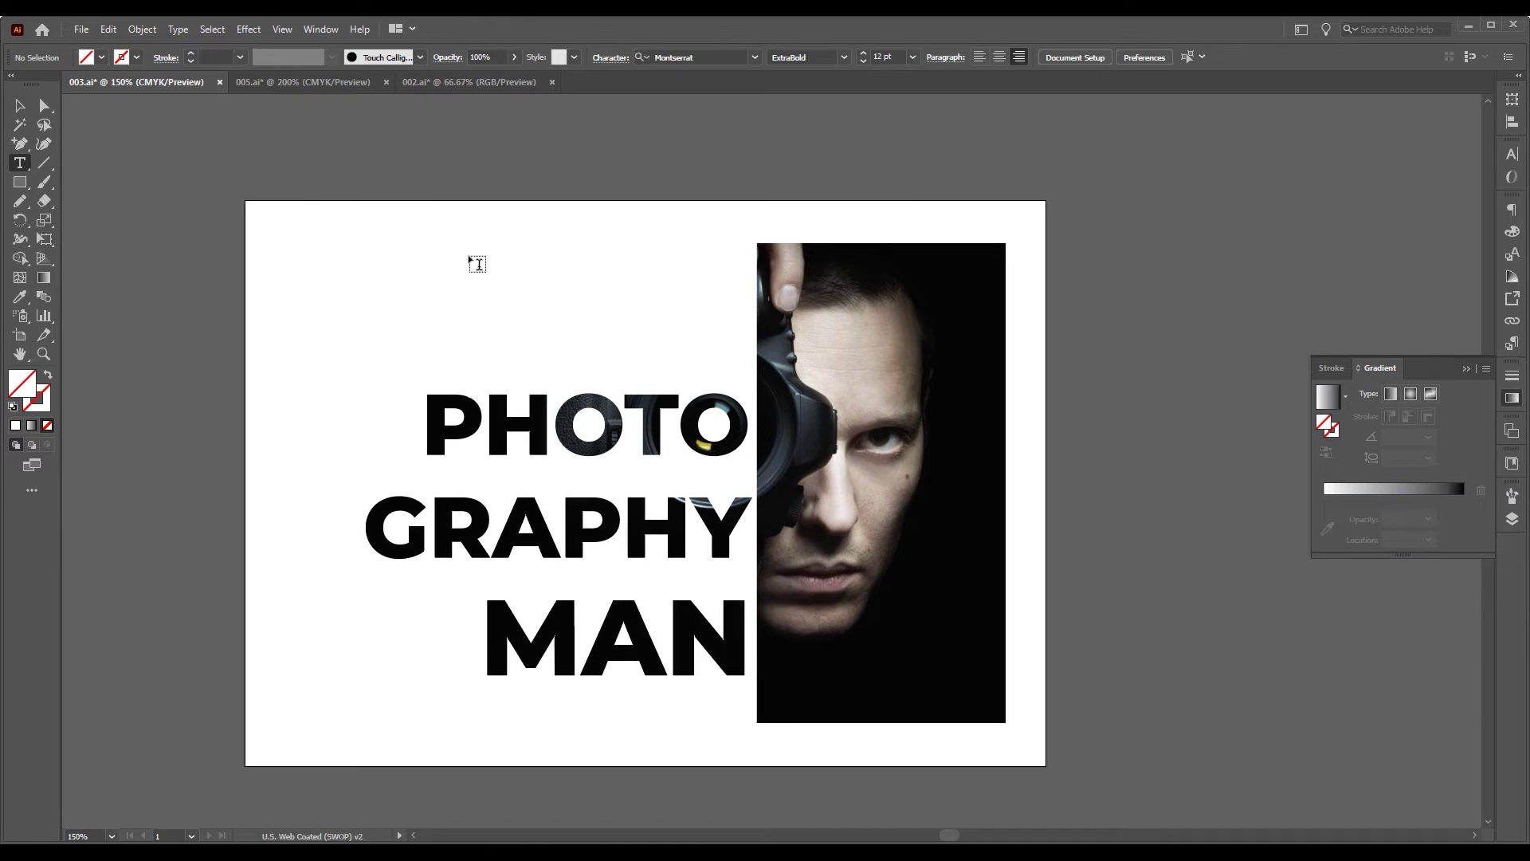
pyautogui.moveTo(464, 248); pyautogui.dragTo(728, 356)
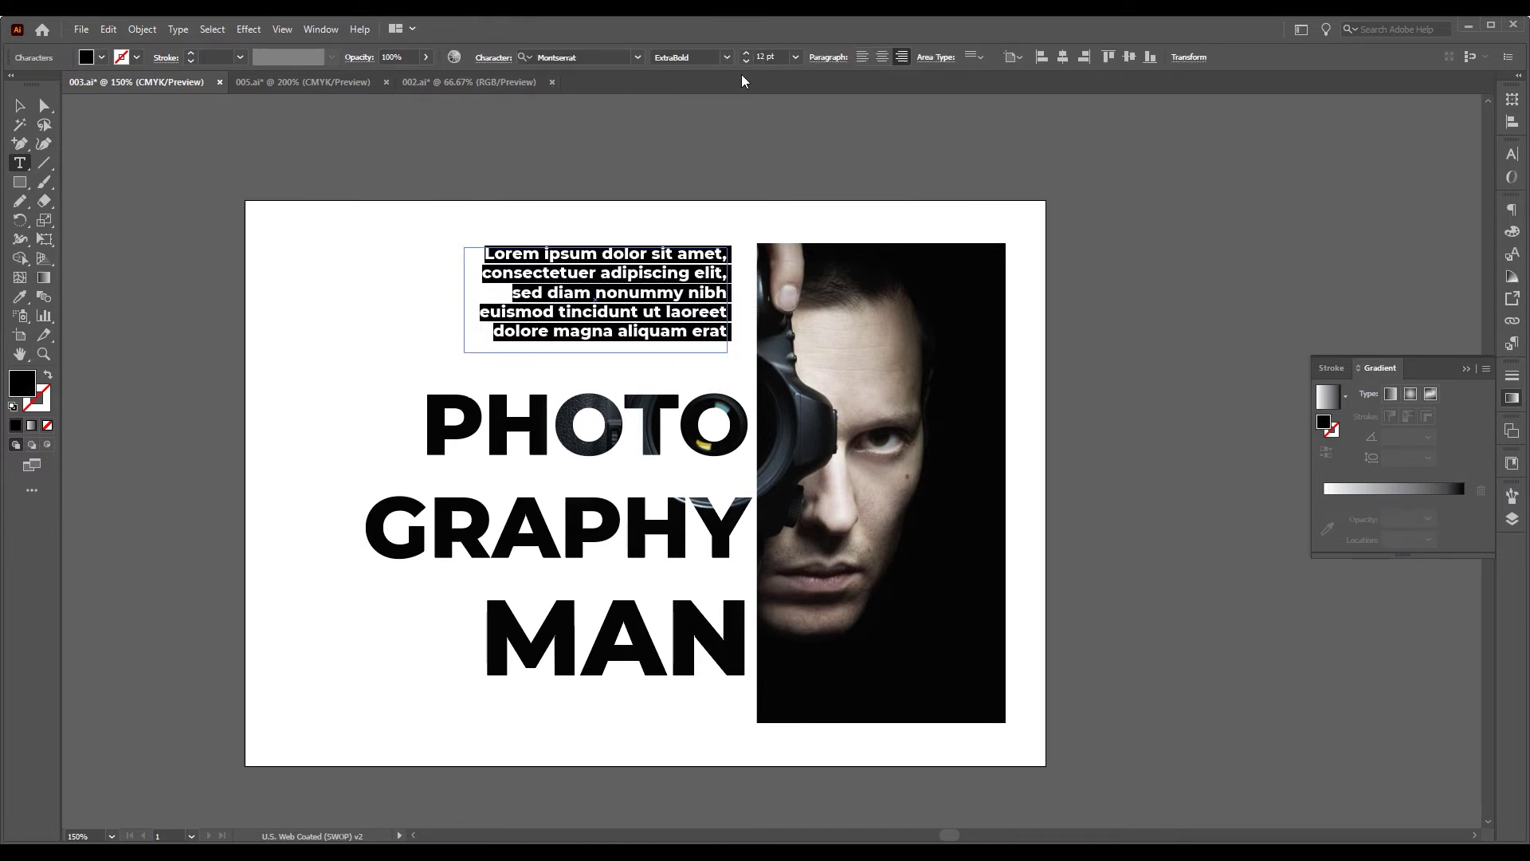
pyautogui.click(726, 58)
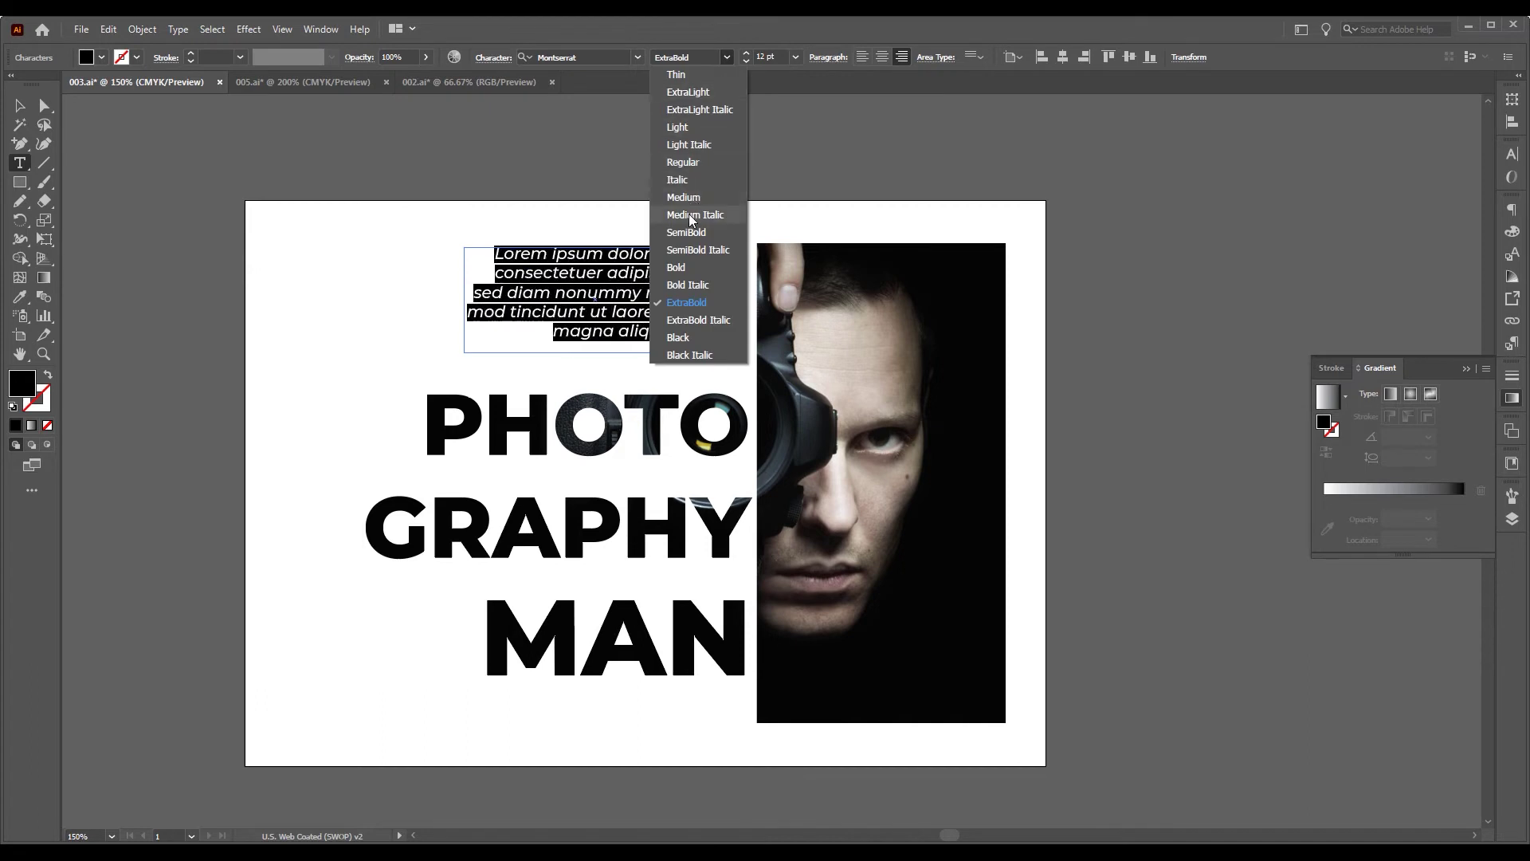
pyautogui.click(667, 226)
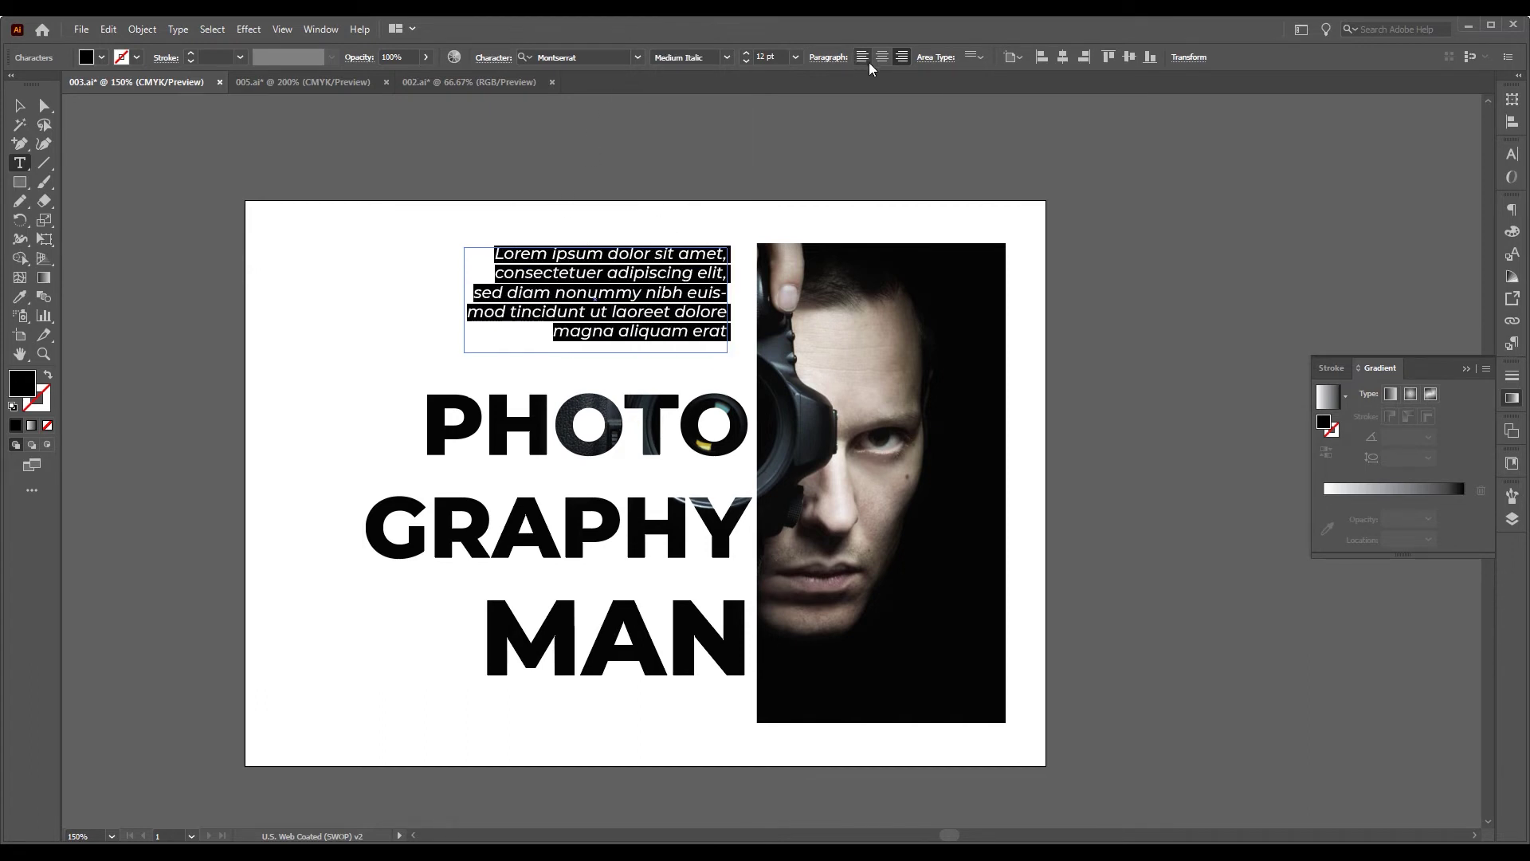
pyautogui.click(19, 105)
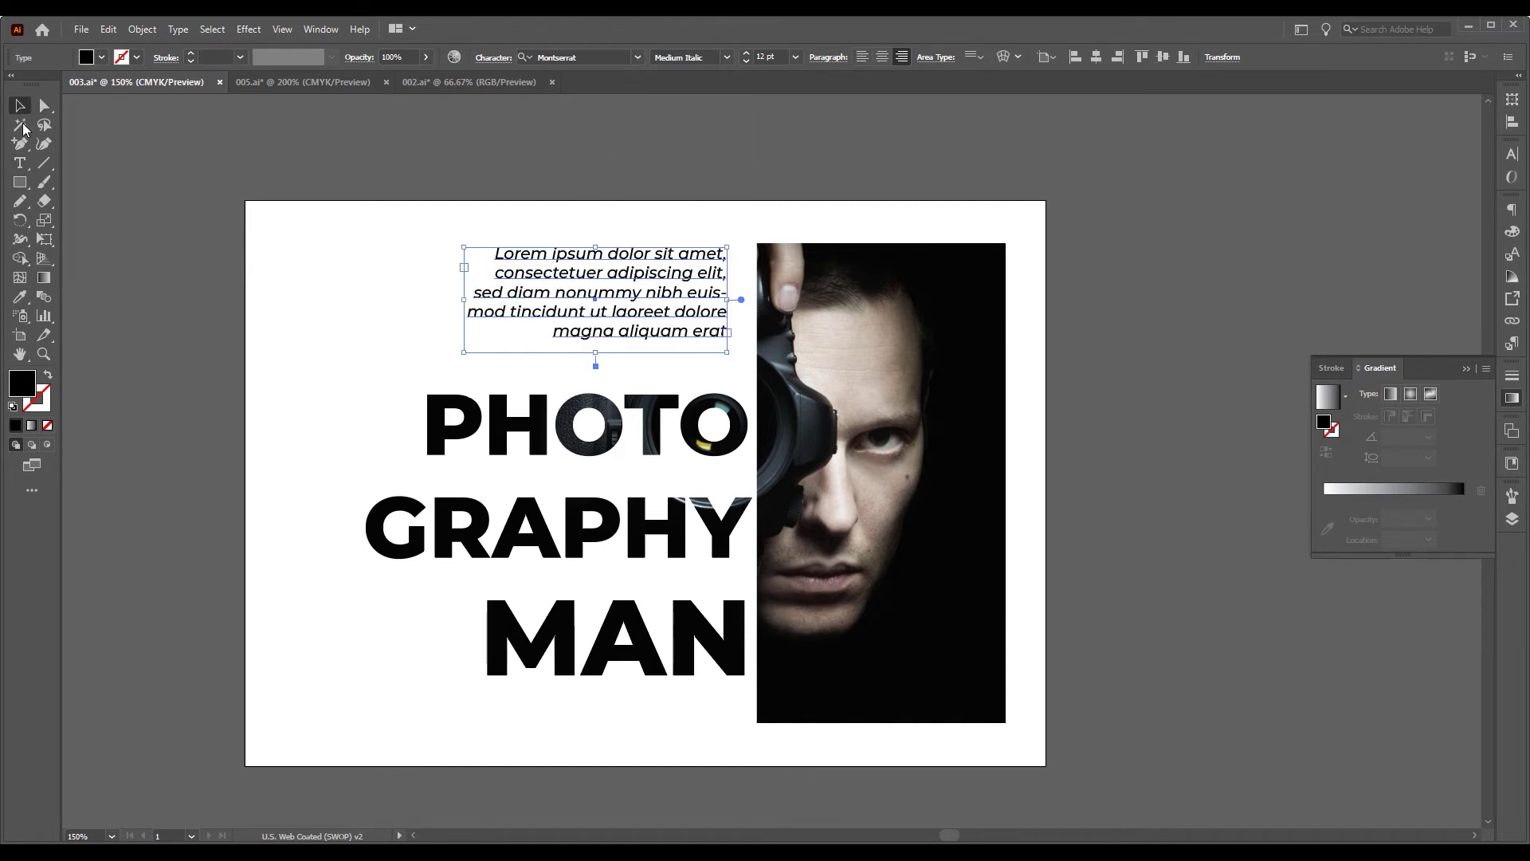
pyautogui.click(19, 162)
pyautogui.click(321, 291)
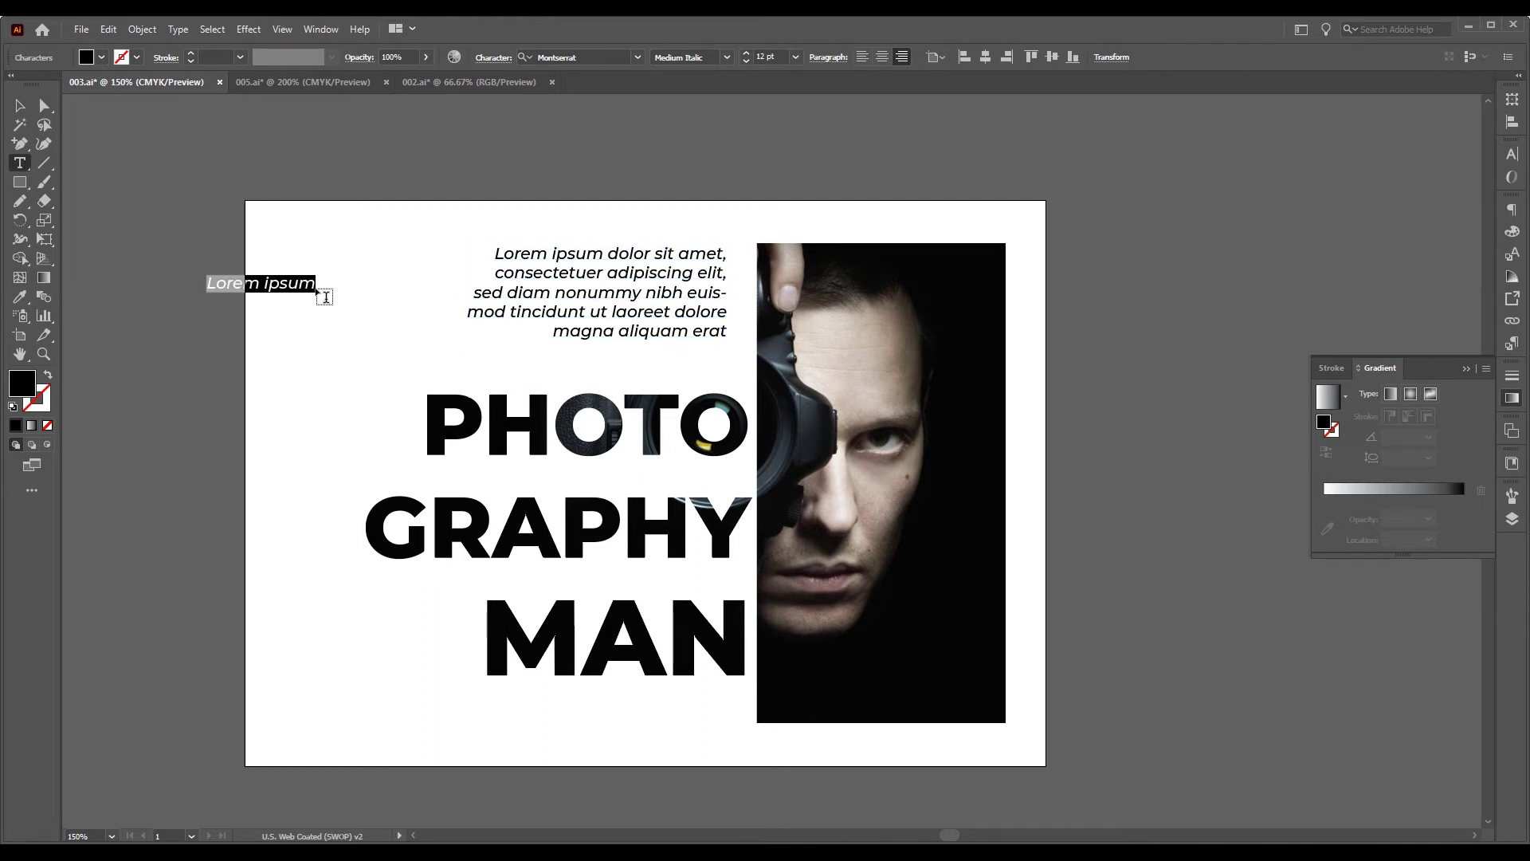
# Insert a large grey opening quote mark beside the paragraph's first line
pyautogui.press('BackSpace')
pyautogui.click(19, 105)
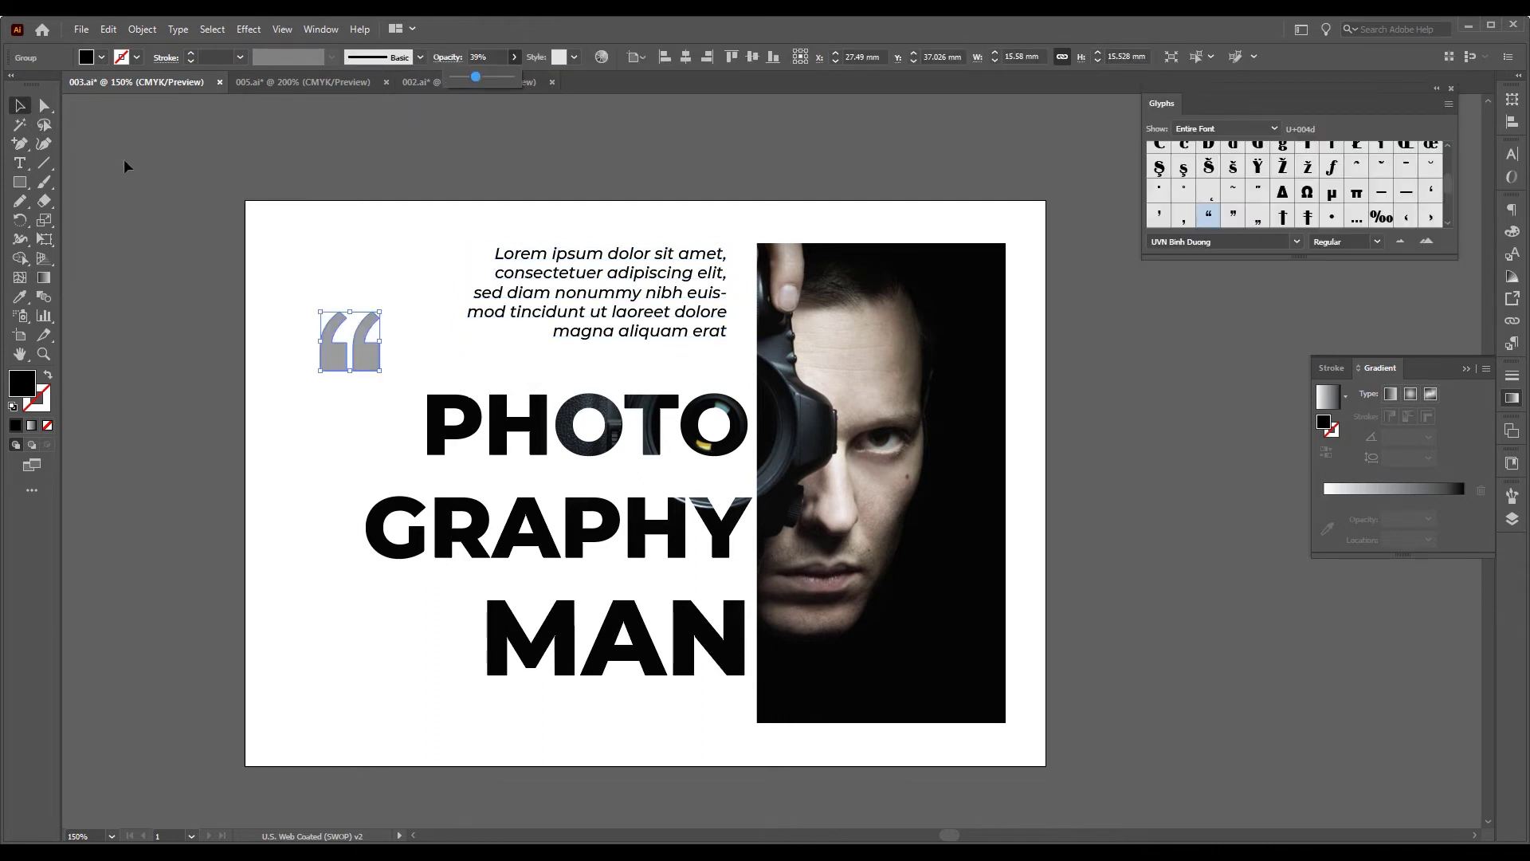
pyautogui.click(287, 359)
pyautogui.moveTo(361, 355); pyautogui.dragTo(492, 251)
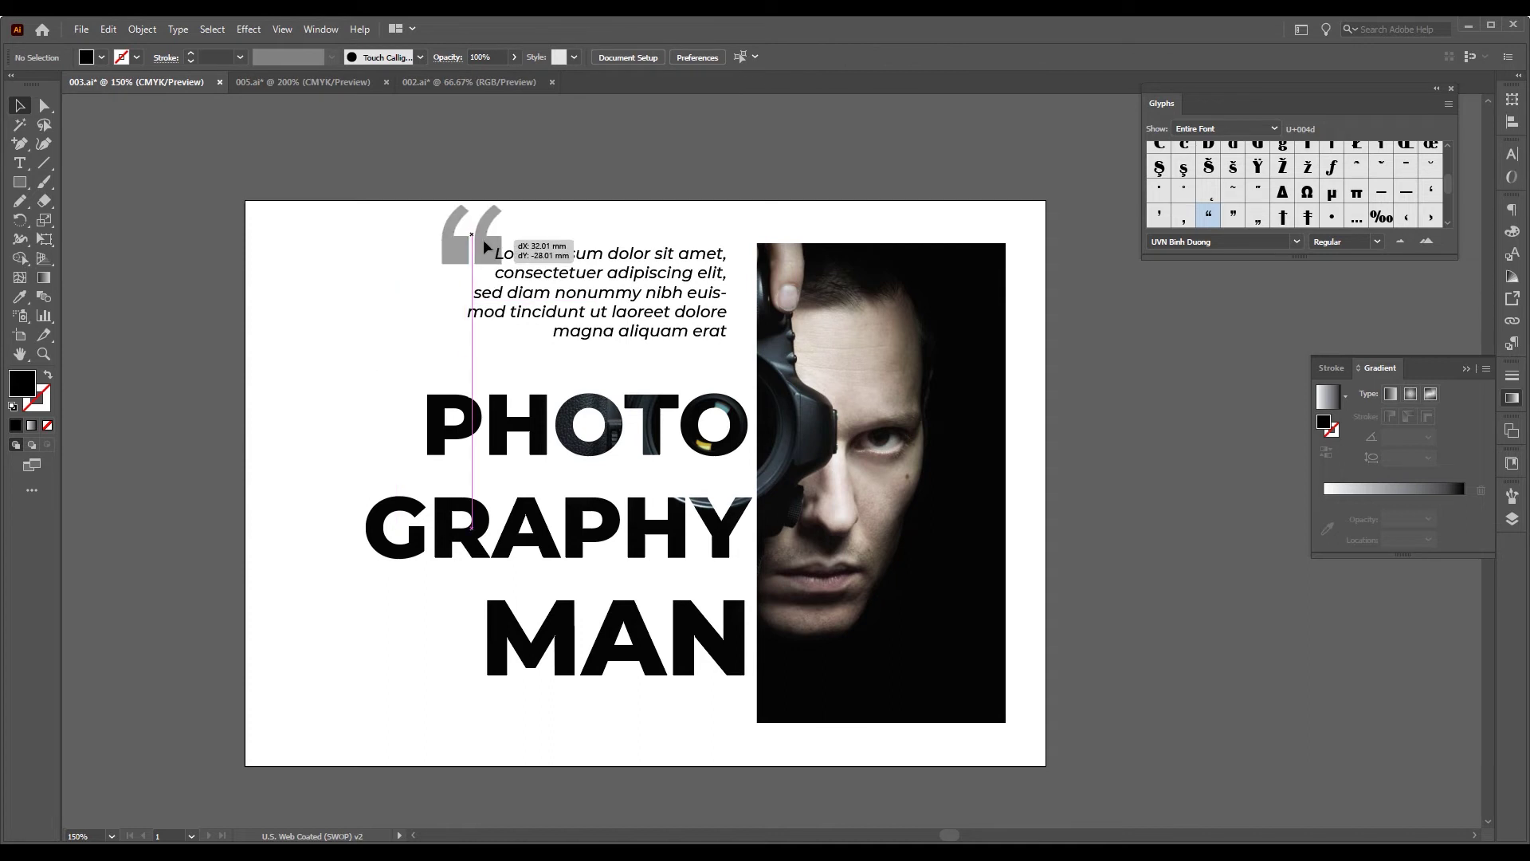
pyautogui.click(612, 374)
# Select the quote mark and paragraph together and shift them left
pyautogui.hscroll(3, 612, 373)
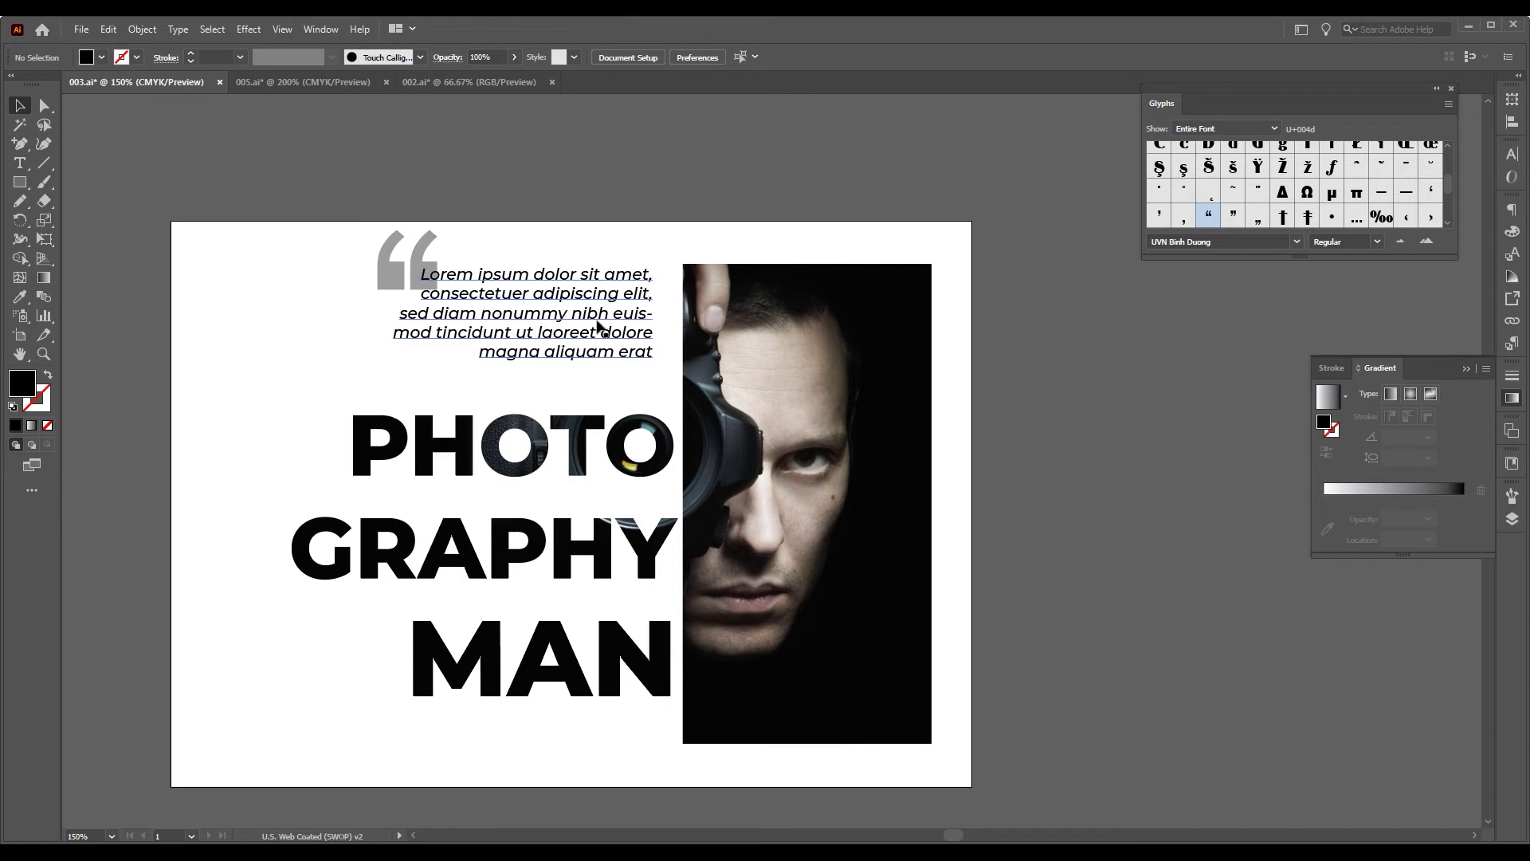
pyautogui.scroll(-2, 410, 225)
pyautogui.hscroll(3, 411, 225)
pyautogui.hscroll(-4, 478, 251)
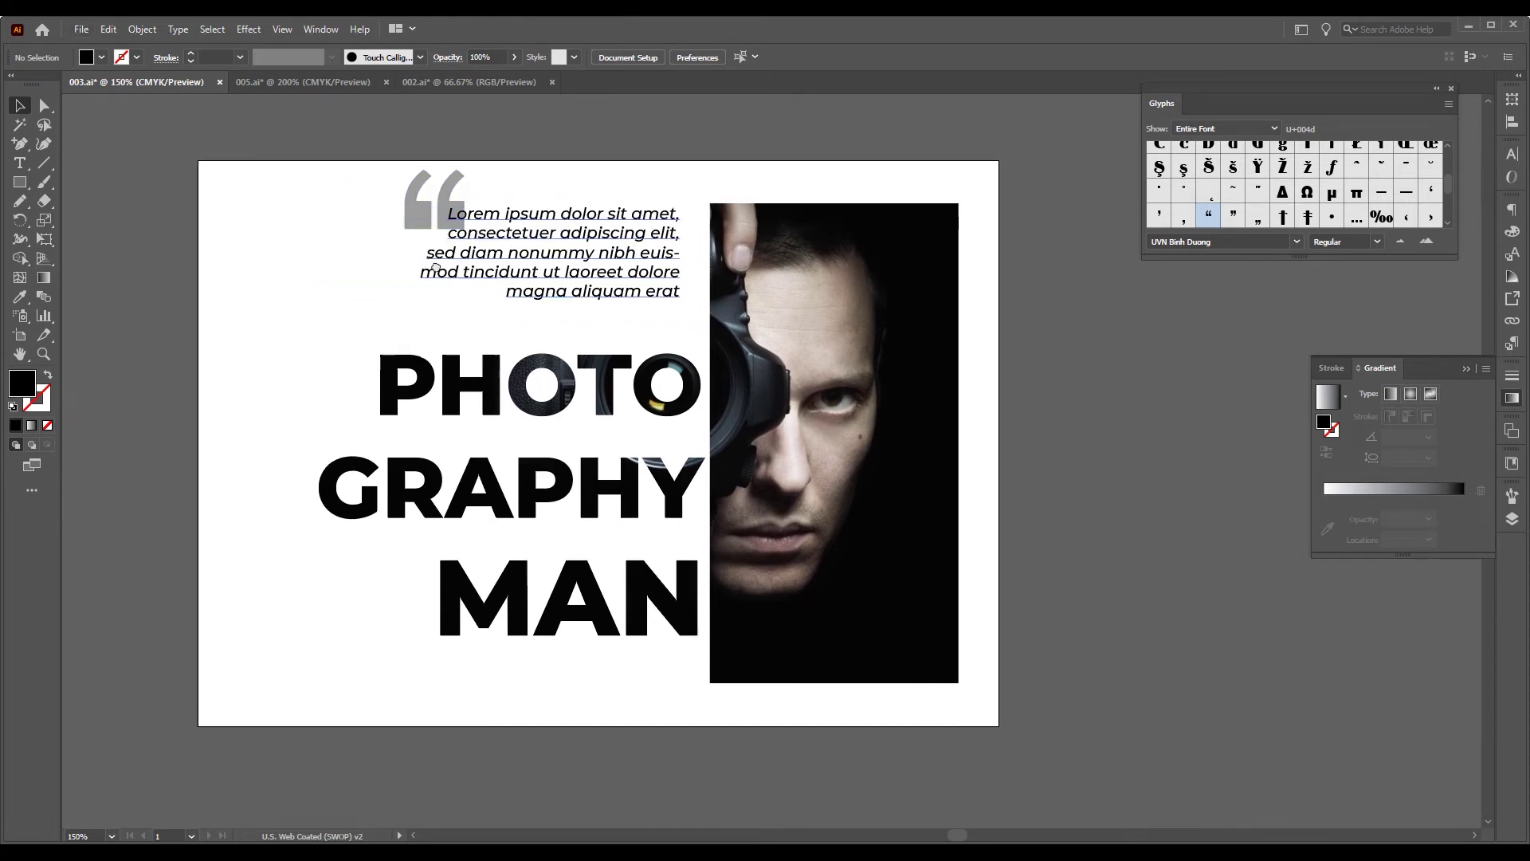
pyautogui.scroll(1, 495, 255)
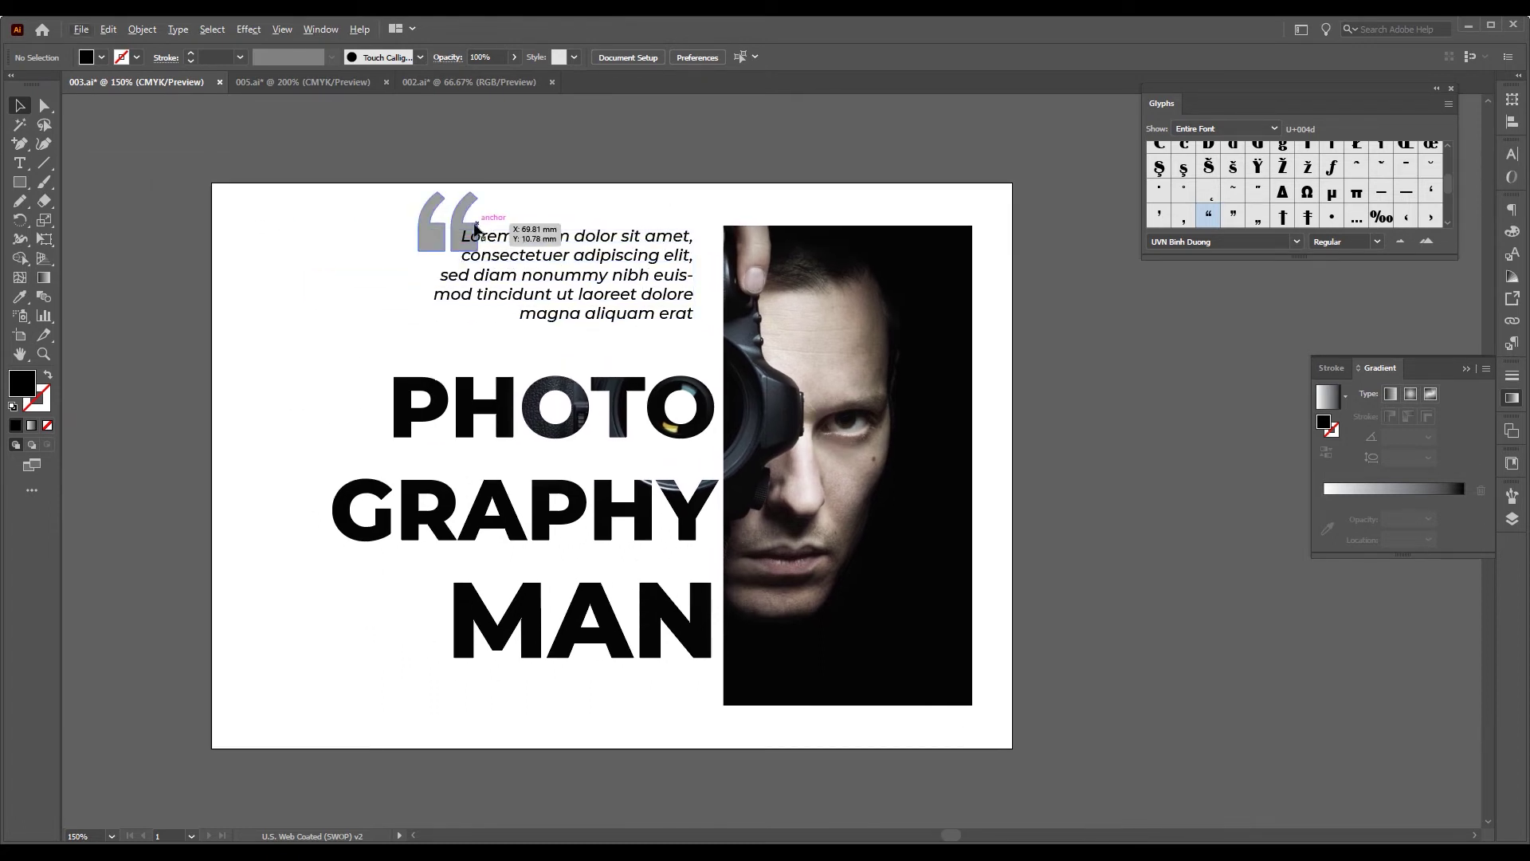
pyautogui.moveTo(693, 191); pyautogui.dragTo(449, 263)
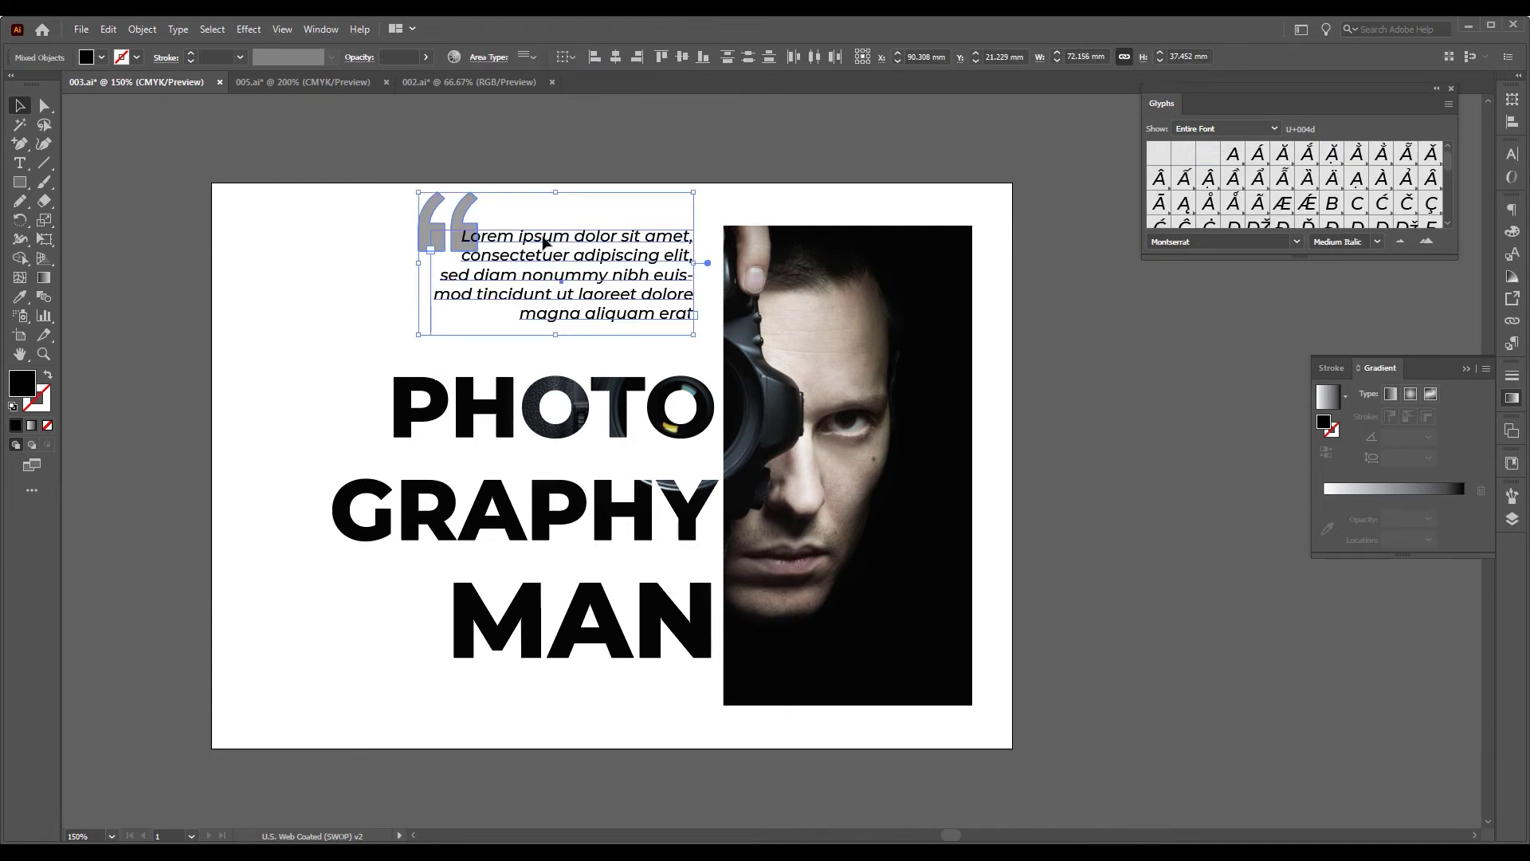
pyautogui.moveTo(550, 246); pyautogui.dragTo(451, 238)
# Drag the clip mask's two left anchor points about 35 mm left over the headline's right ends
pyautogui.hotkey('ctrl', '+')
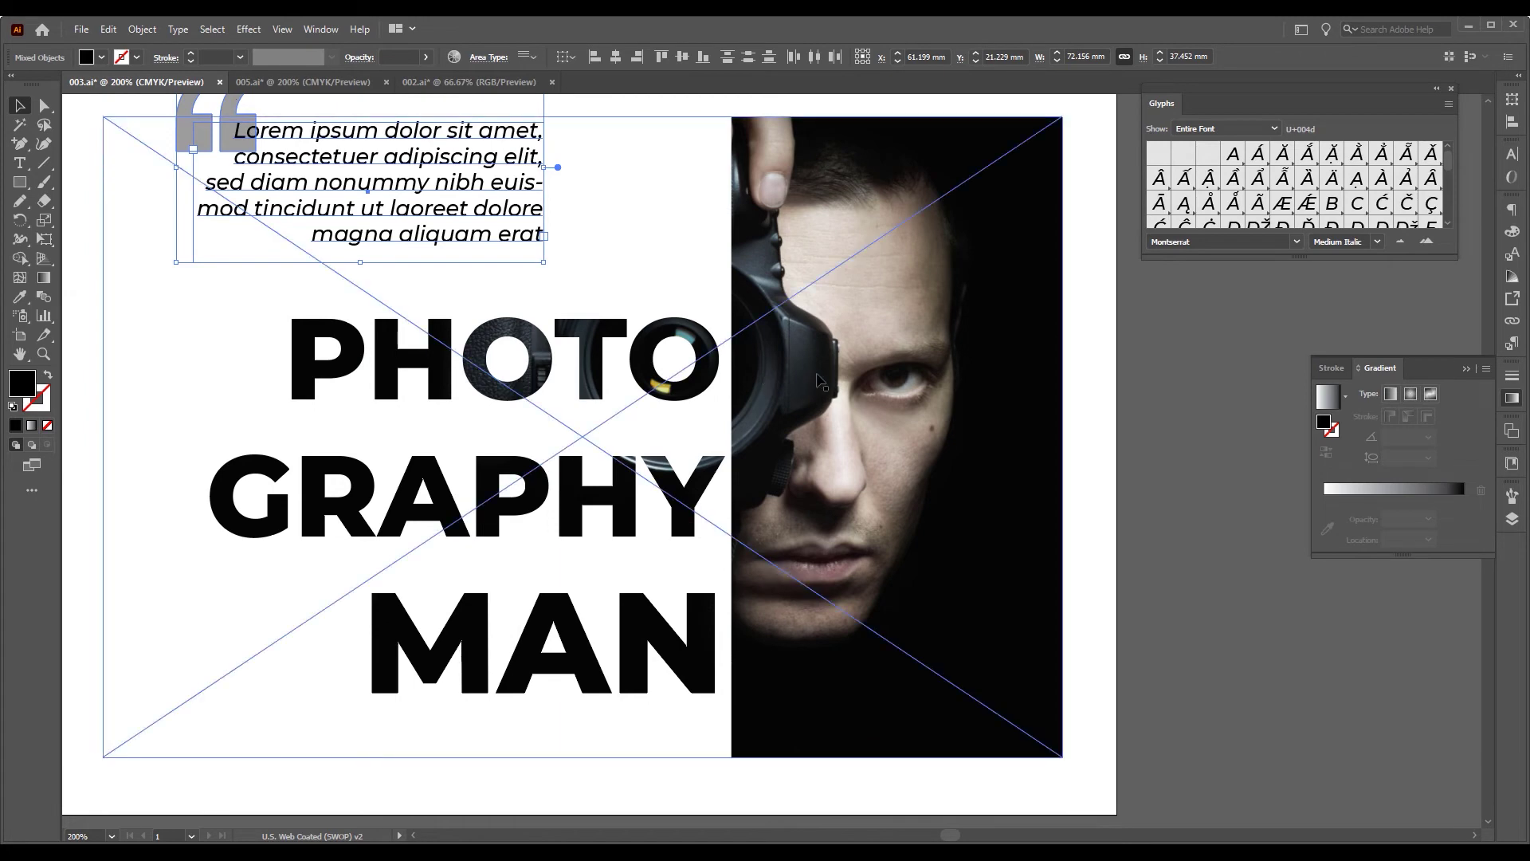
pyautogui.hotkey('ctrl', '-')
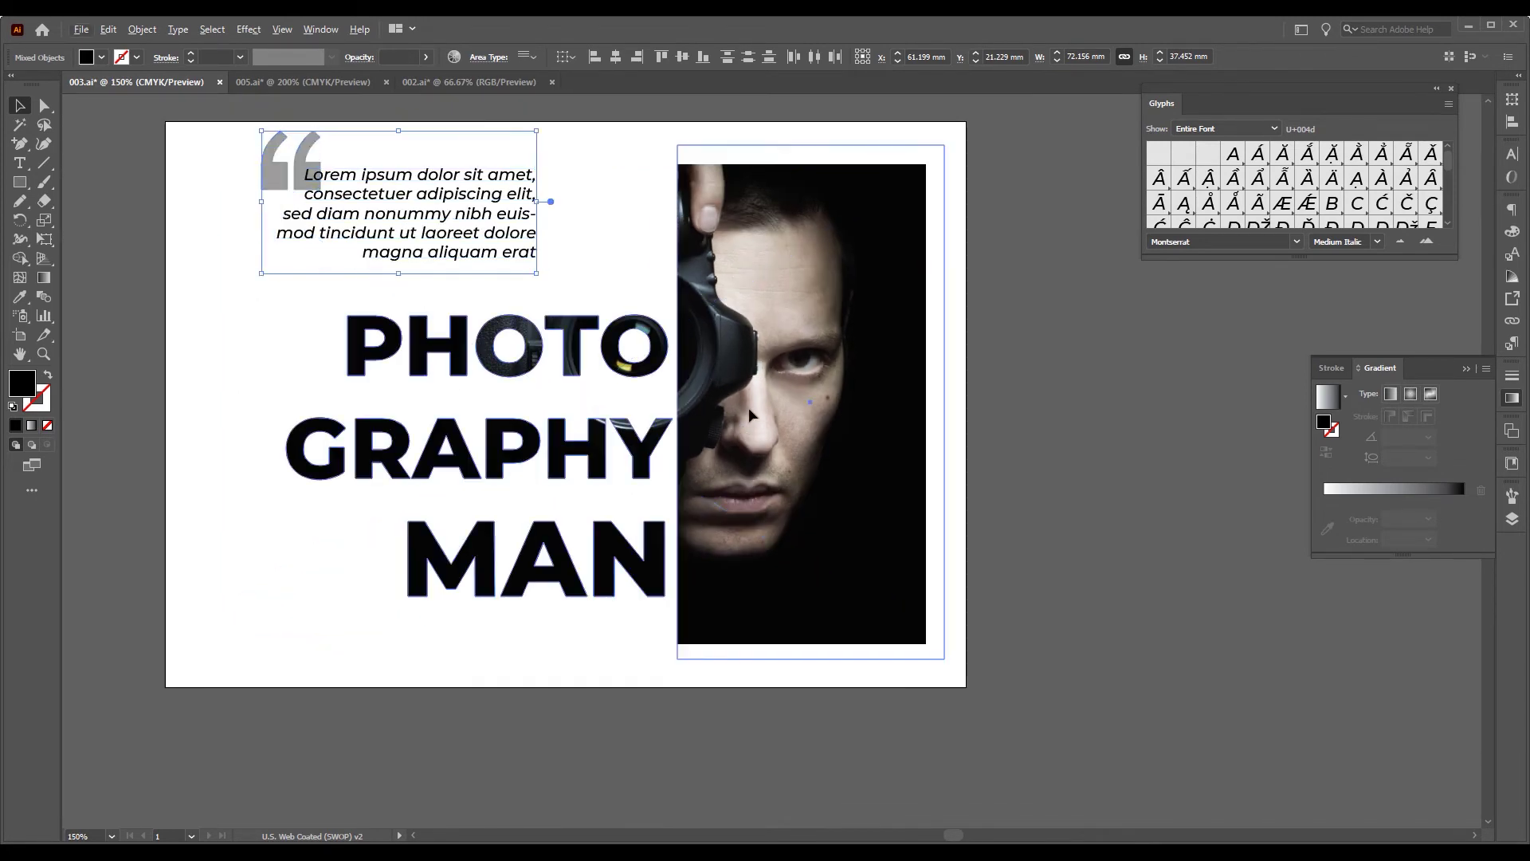
pyautogui.click(749, 415)
pyautogui.press('a')
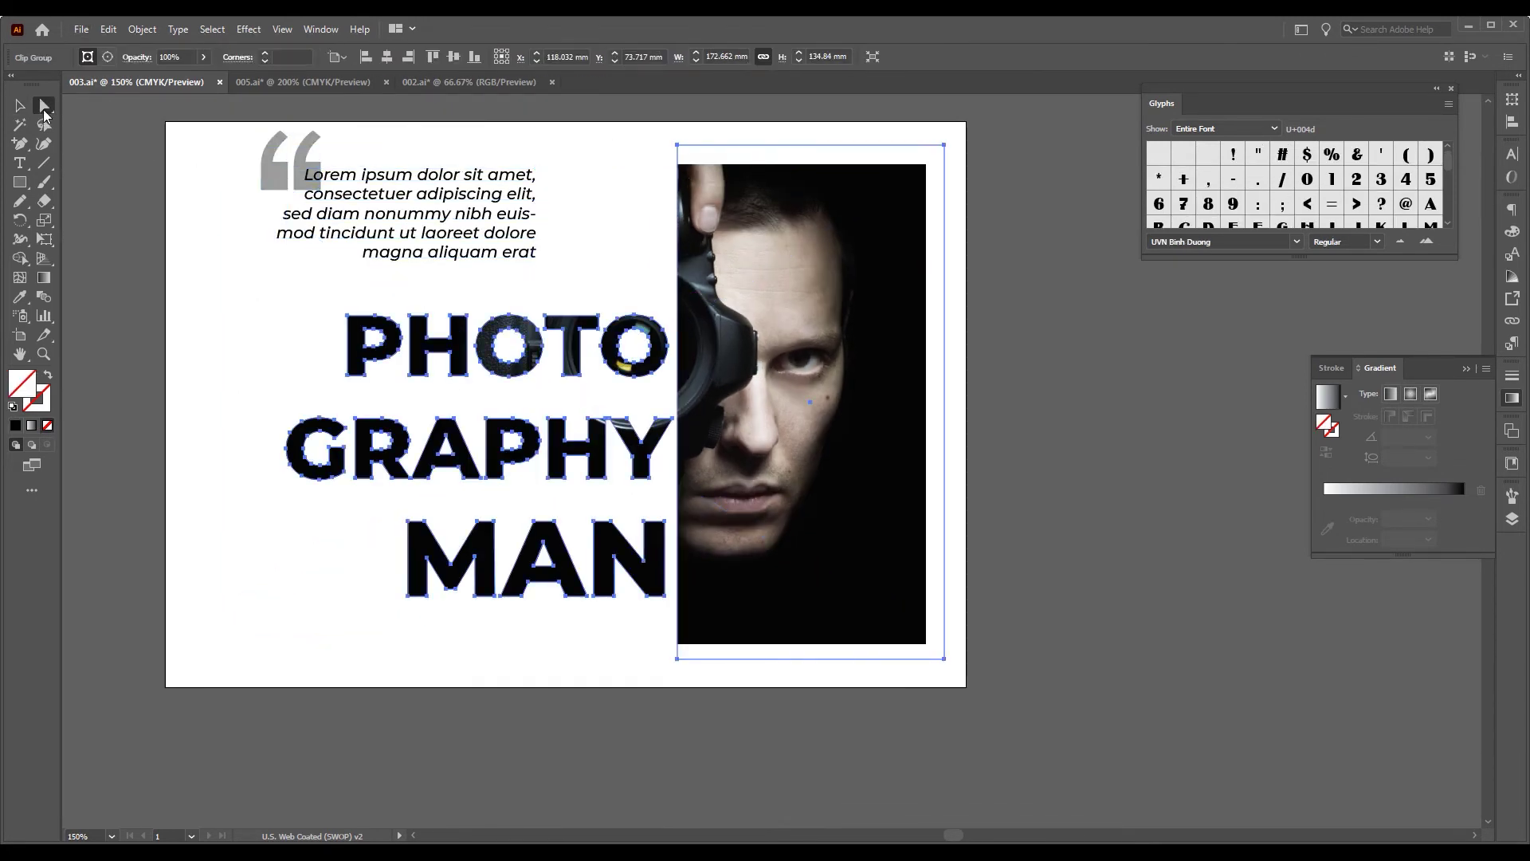
pyautogui.click(677, 146)
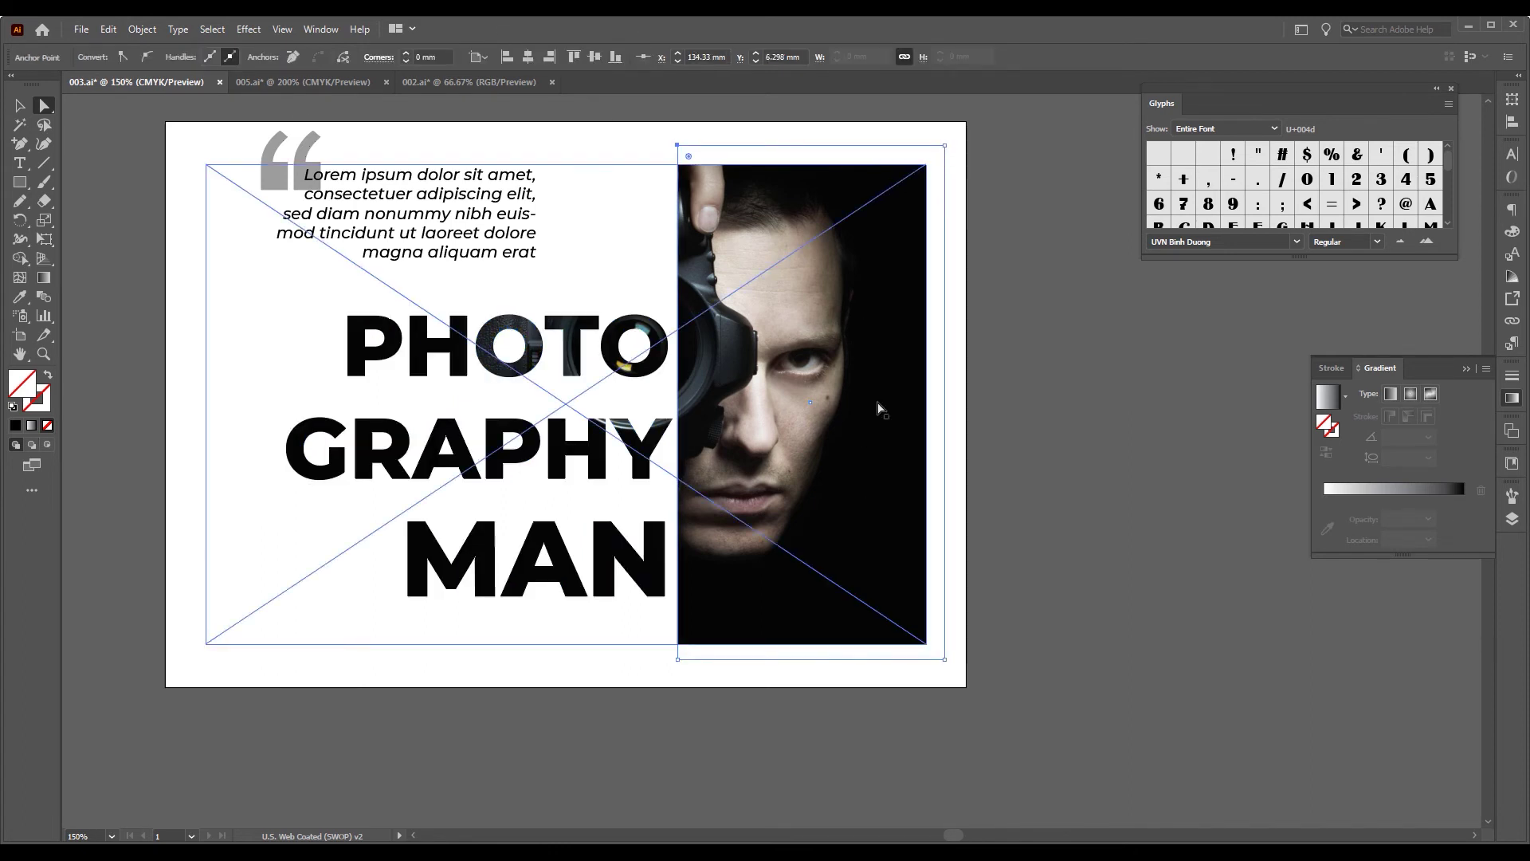
pyautogui.keyDown('shift'); pyautogui.click(678, 659); pyautogui.keyUp('shift')
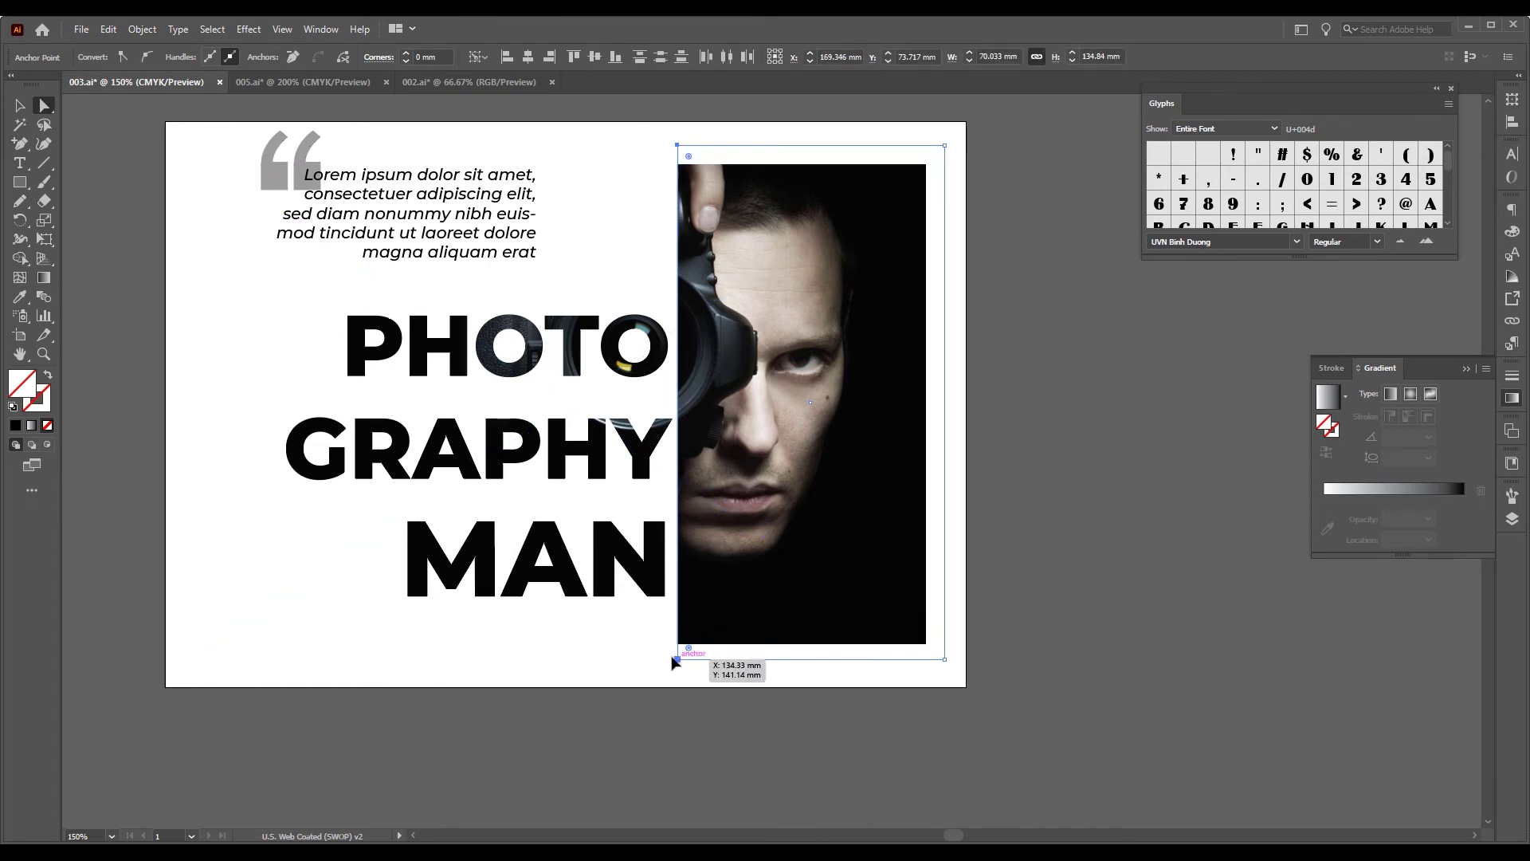
pyautogui.moveTo(674, 660)
pyautogui.mouseDown()
pyautogui.moveTo(527, 638)
pyautogui.moveTo(603, 635)
pyautogui.moveTo(545, 631)
pyautogui.mouseUp()
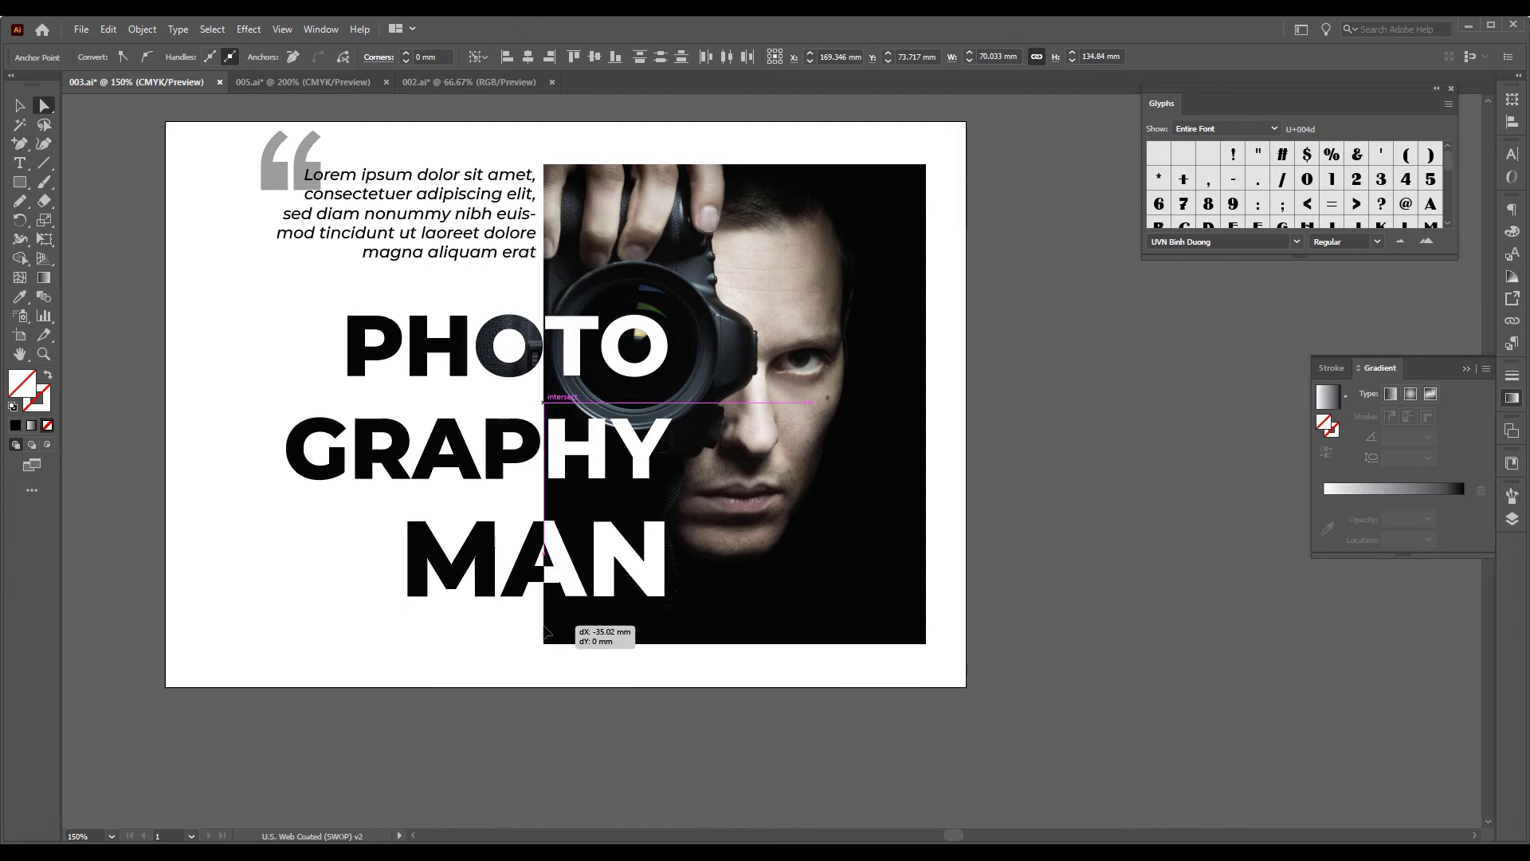
# Deselect everything and bring up the Object menu to reach the Compound Path options
pyautogui.click(645, 738)
pyautogui.scroll(-3, 646, 738)
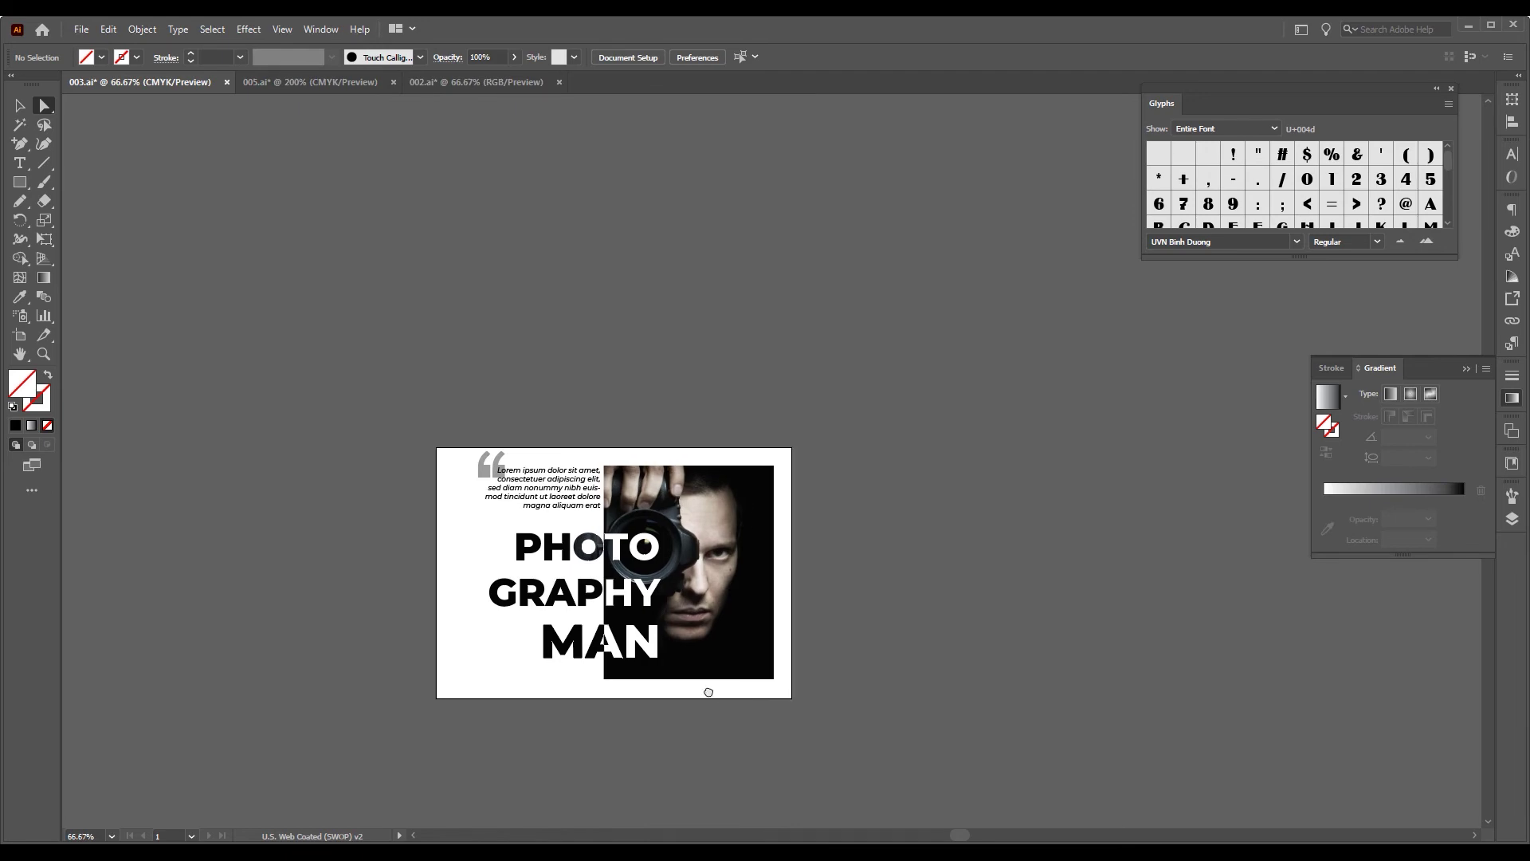
pyautogui.scroll(1, 662, 693)
pyautogui.scroll(1, 666, 653)
pyautogui.scroll(1, 329, 467)
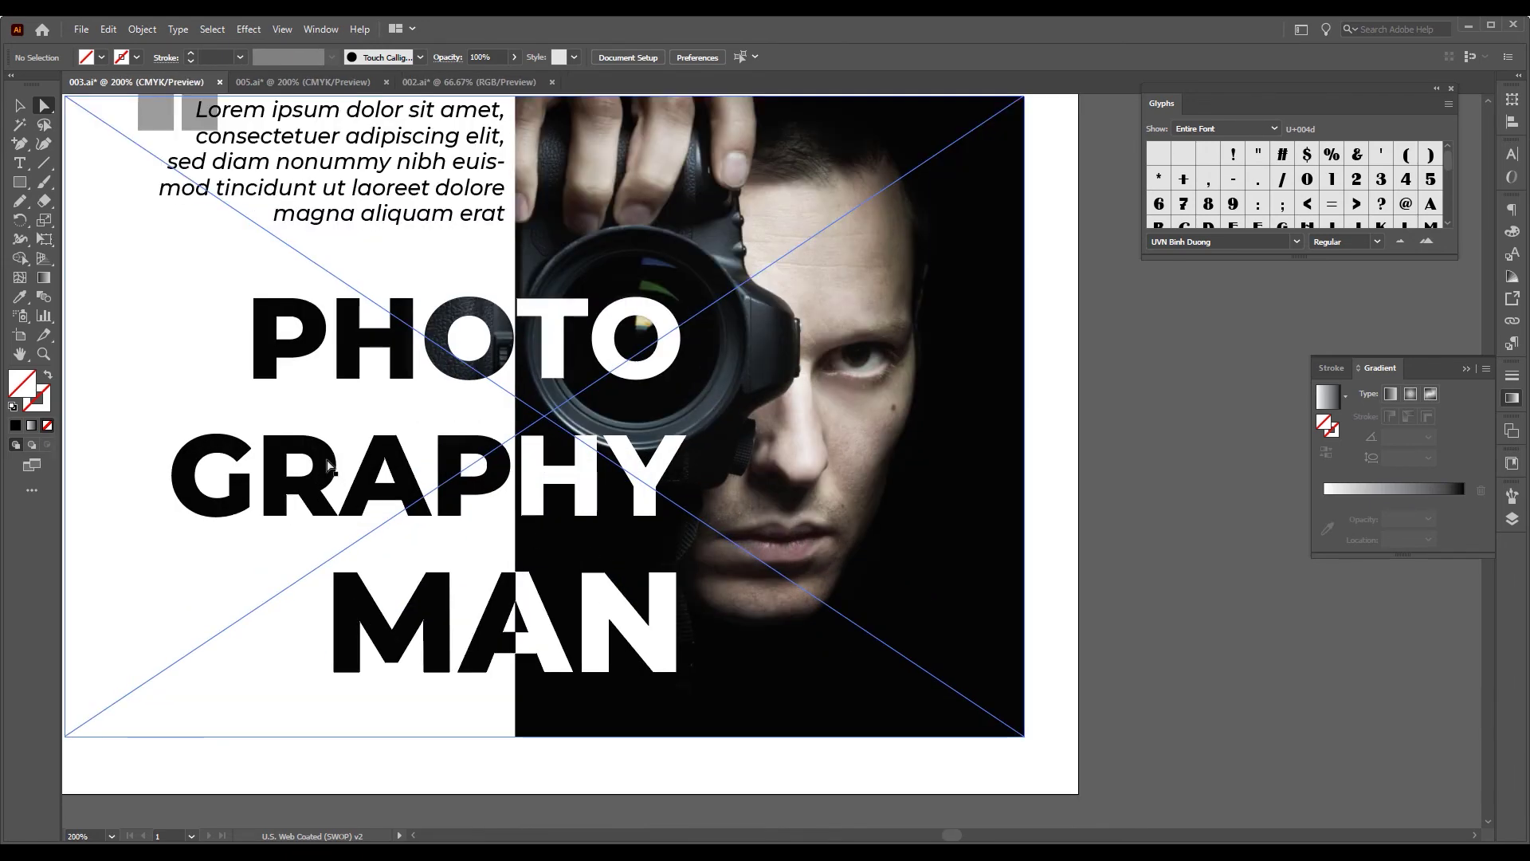
pyautogui.scroll(2, 329, 467)
pyautogui.scroll(-1, 431, 557)
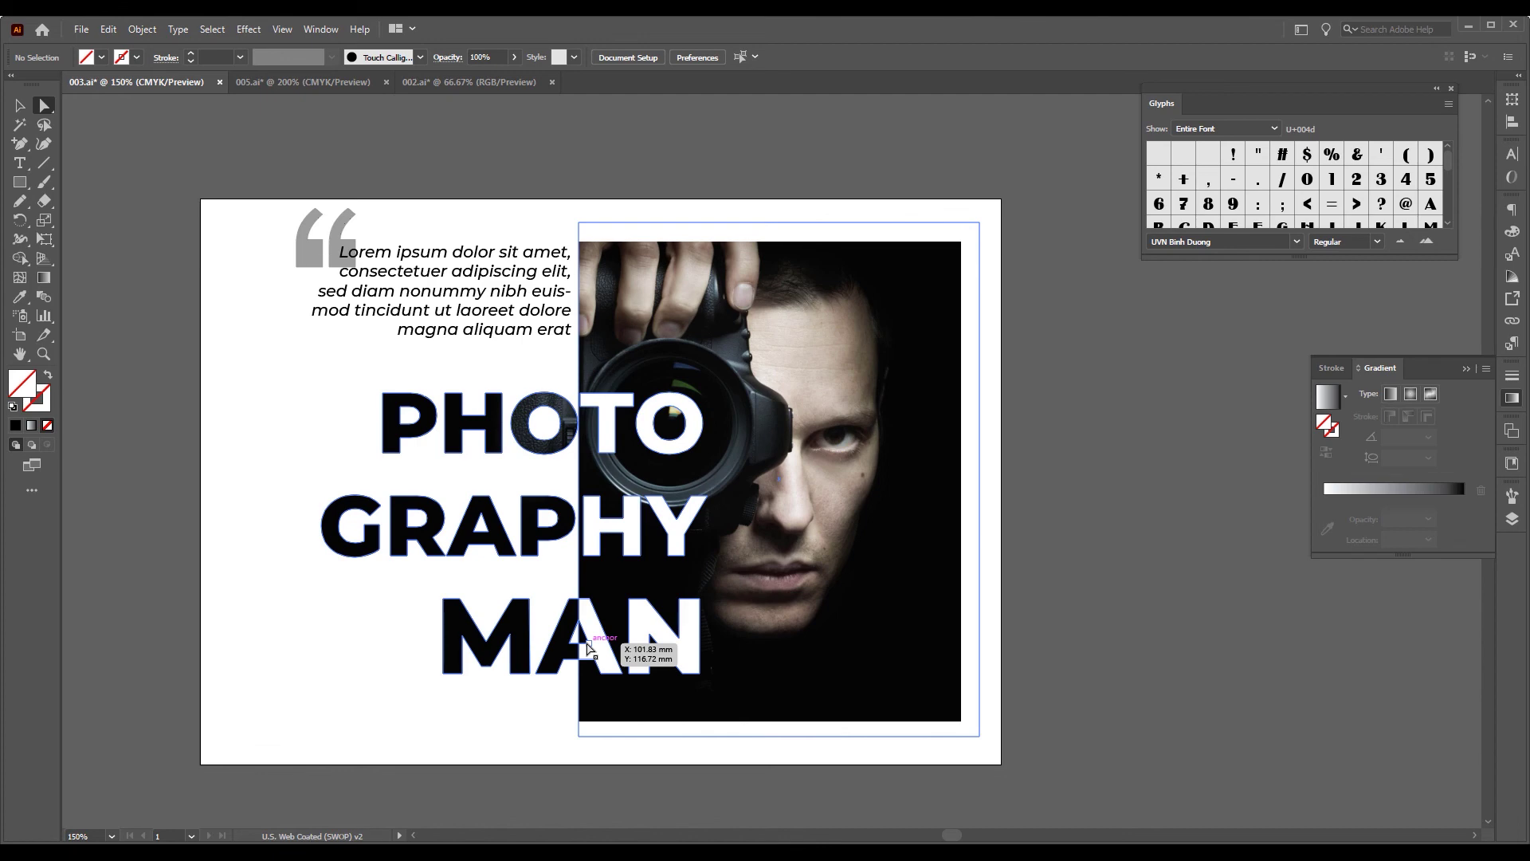
pyautogui.hotkey('ctrl', 'shift', 'a')
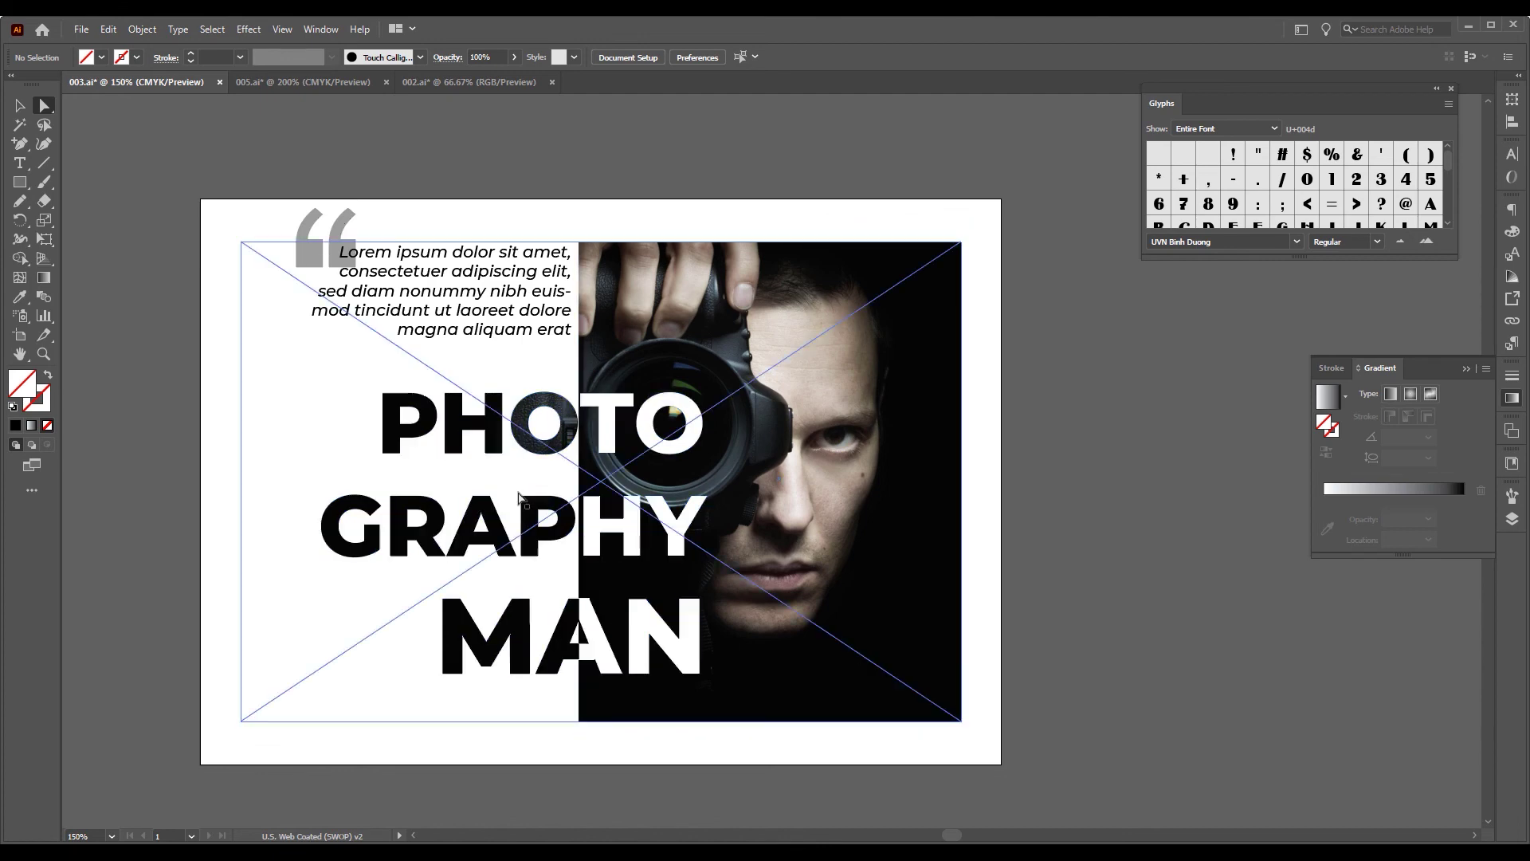
pyautogui.click(143, 30)
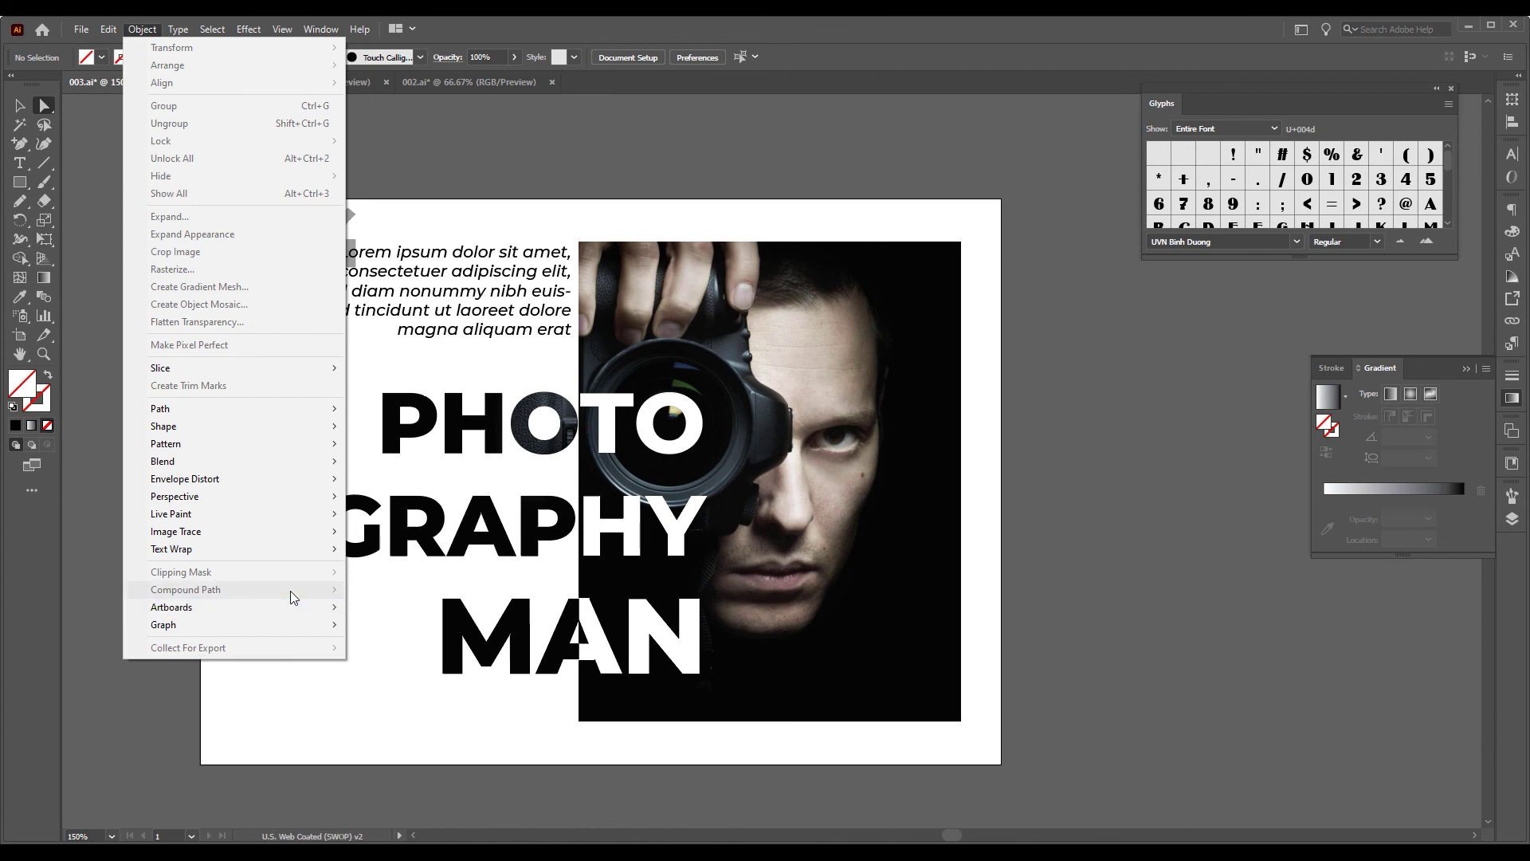